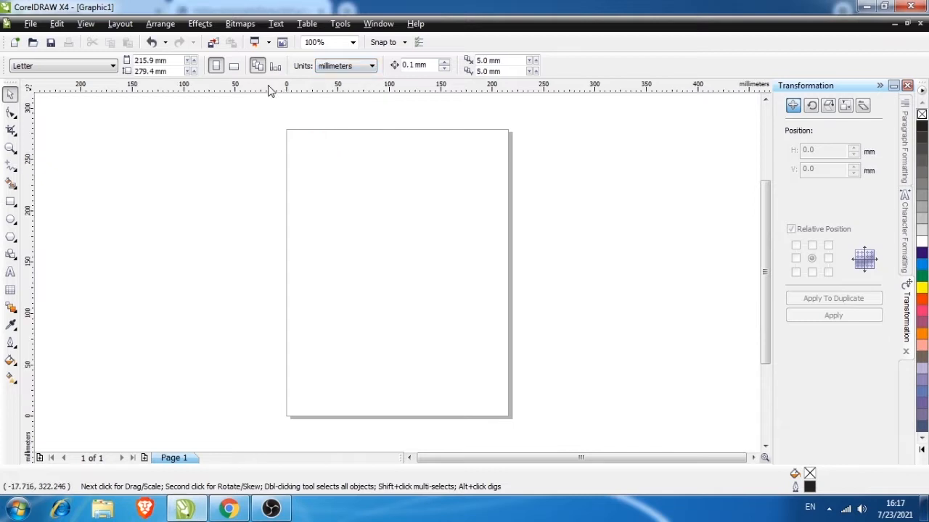
Set the page size to 200 mm wide by 300 mm high
{"action": "left_click", "coordinate": [168, 60]}
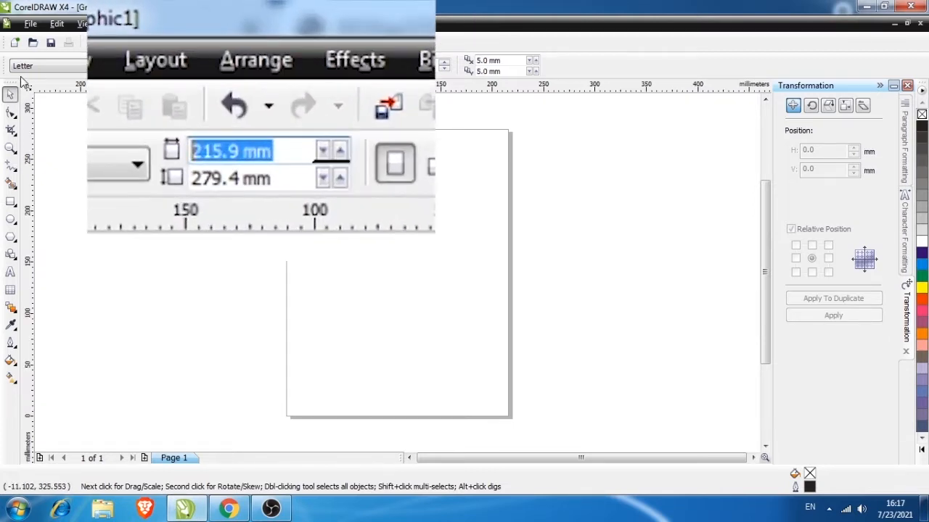
{"action": "type", "text": "200"}
{"action": "key", "text": "Tab"}
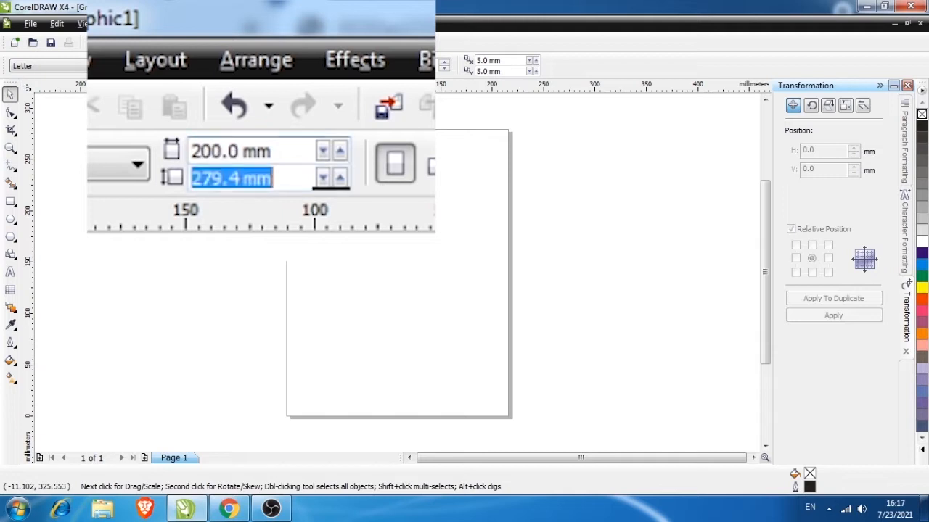
{"action": "type", "text": "300"}
{"action": "key", "text": "Return"}
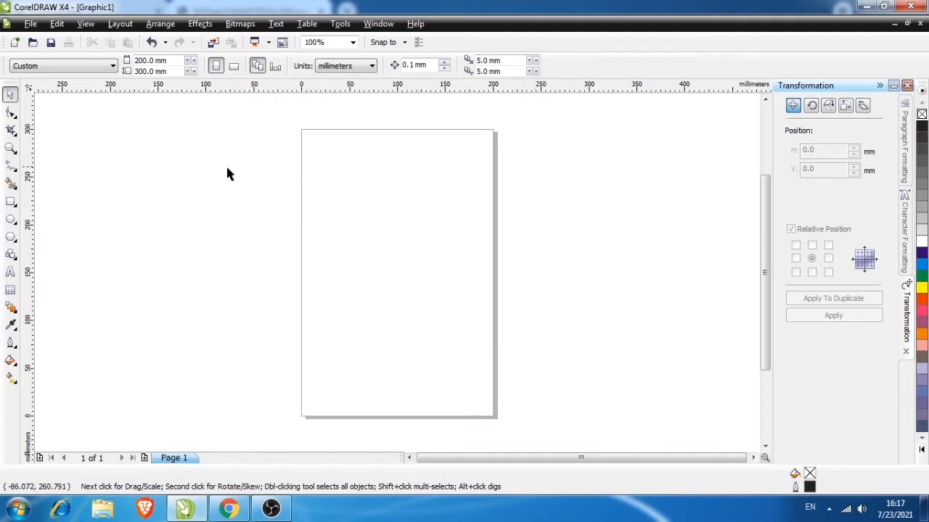
Draw a rectangle in the page's upper-left area and size it to 88 mm wide by 55 mm high
{"action": "left_click", "coordinate": [10, 202]}
{"action": "left_click_drag", "start_coordinate": [315, 149], "coordinate": [387, 193]}
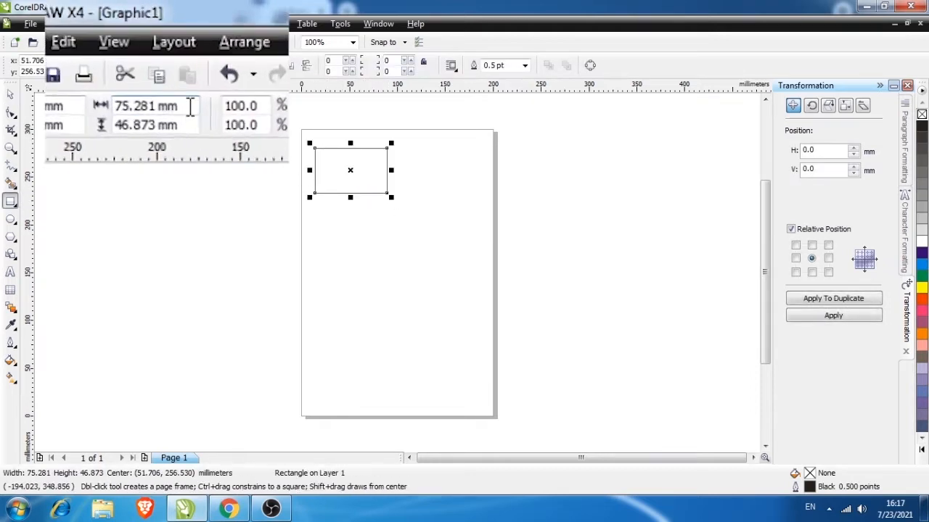
{"action": "left_click_drag", "start_coordinate": [126, 61], "coordinate": [85, 59]}
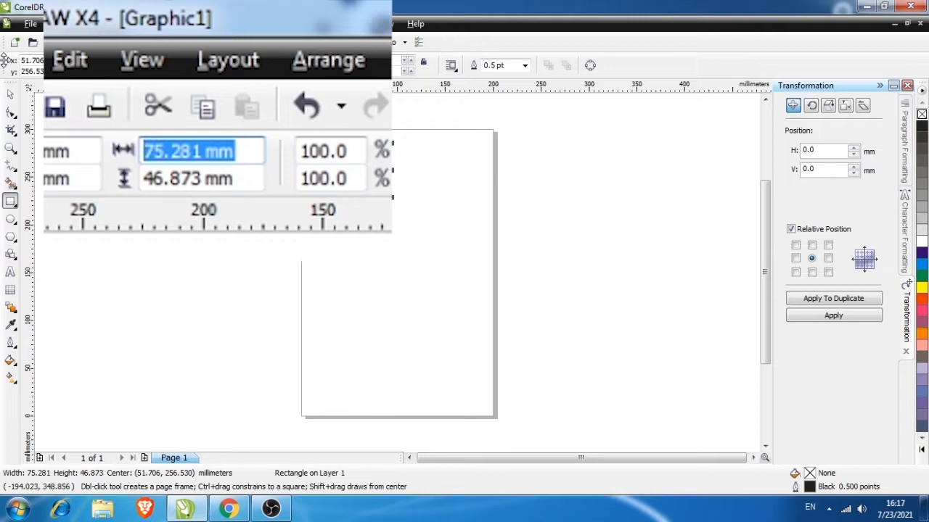
{"action": "type", "text": "88"}
{"action": "key", "text": "Tab"}
{"action": "type", "text": "55"}
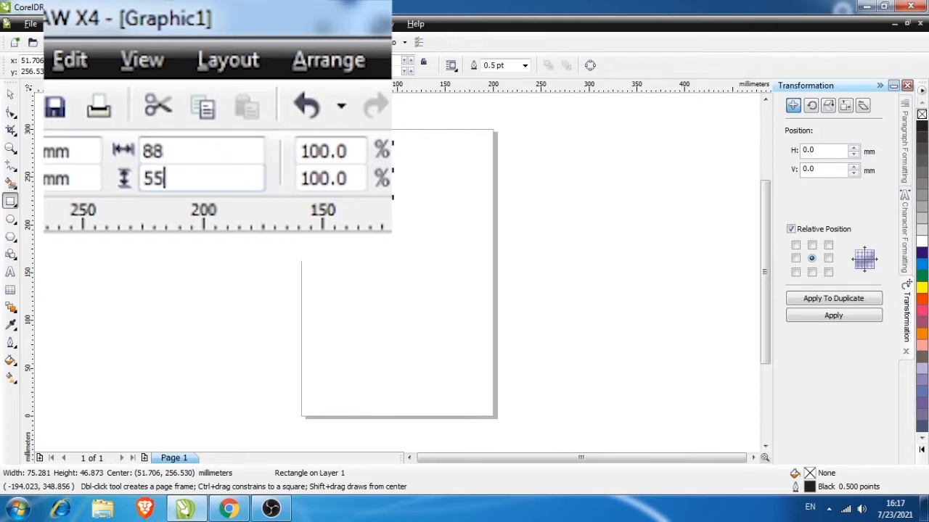
{"action": "key", "text": "Return"}
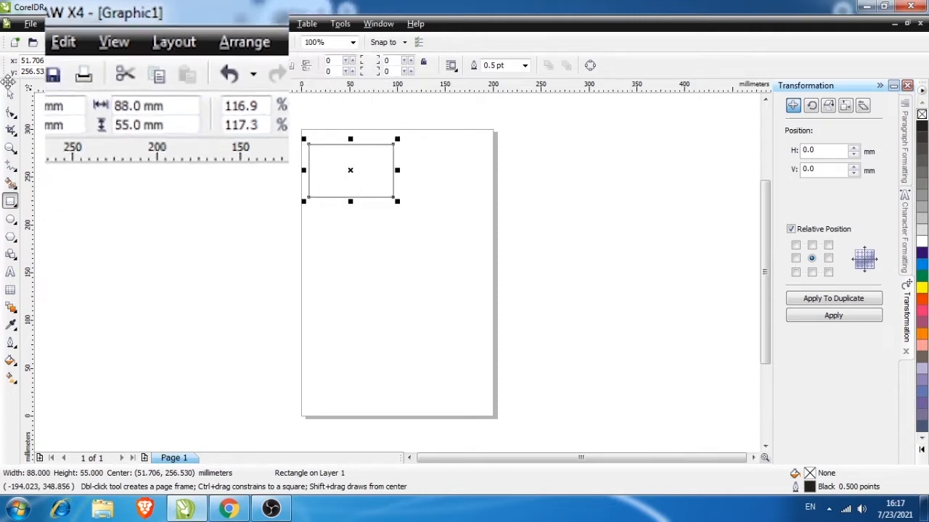
{"action": "key", "text": "space"}
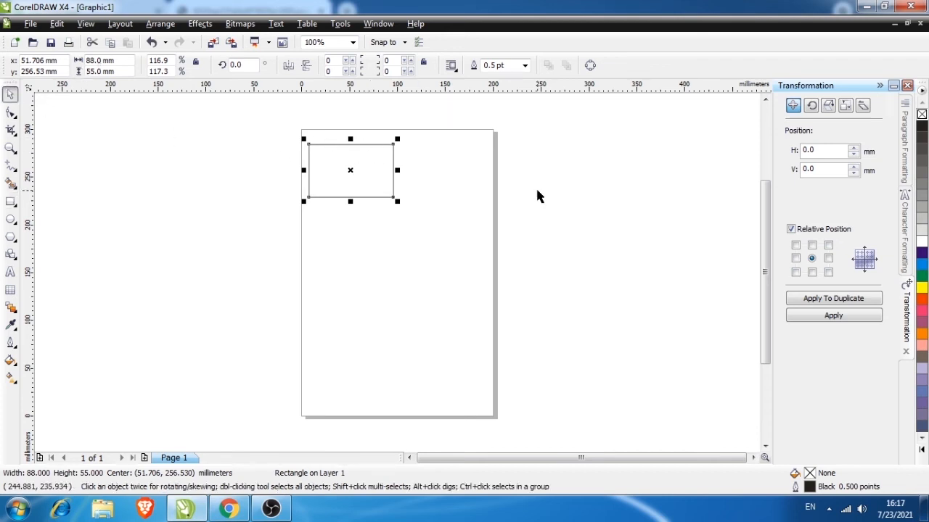
Duplicate the rectangle to its right with a relative horizontal offset of 95 mm
{"action": "left_click", "coordinate": [828, 259]}
{"action": "double_click", "coordinate": [809, 152]}
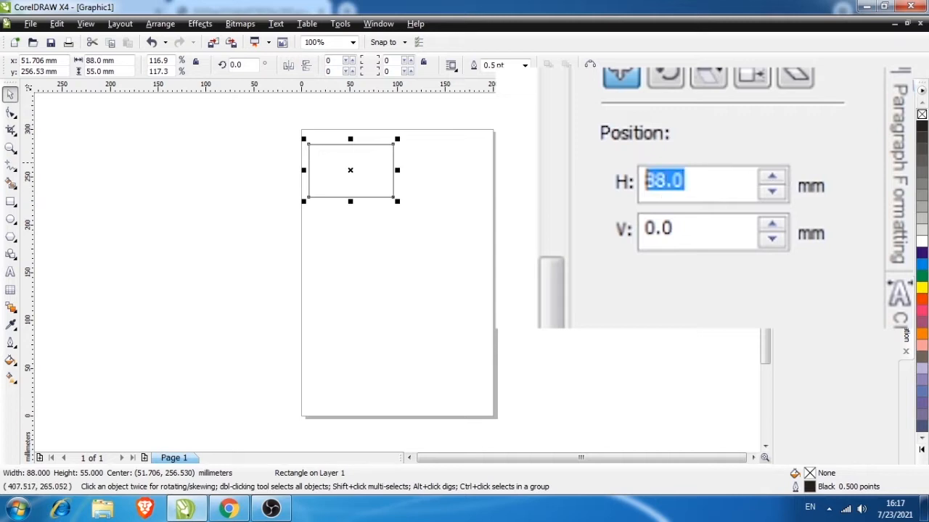
{"action": "type", "text": "9"}
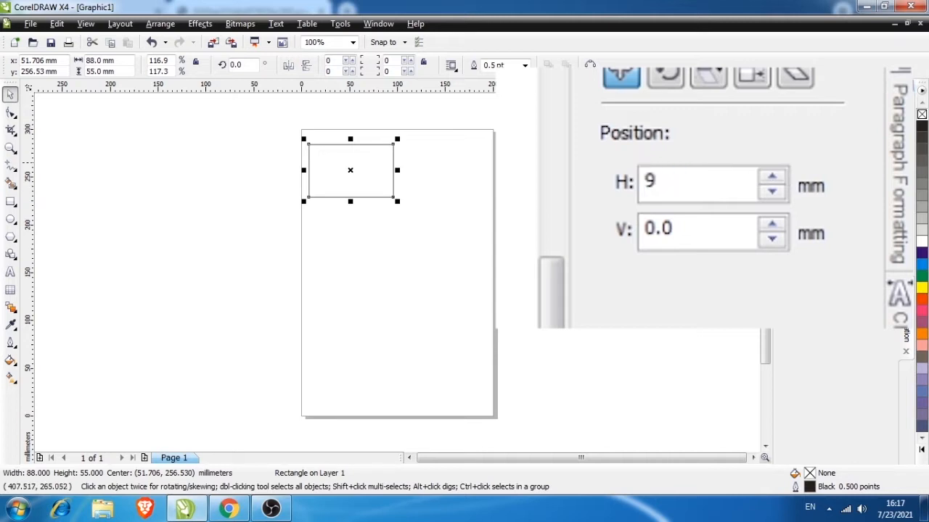
{"action": "type", "text": "5"}
{"action": "left_click", "coordinate": [833, 298]}
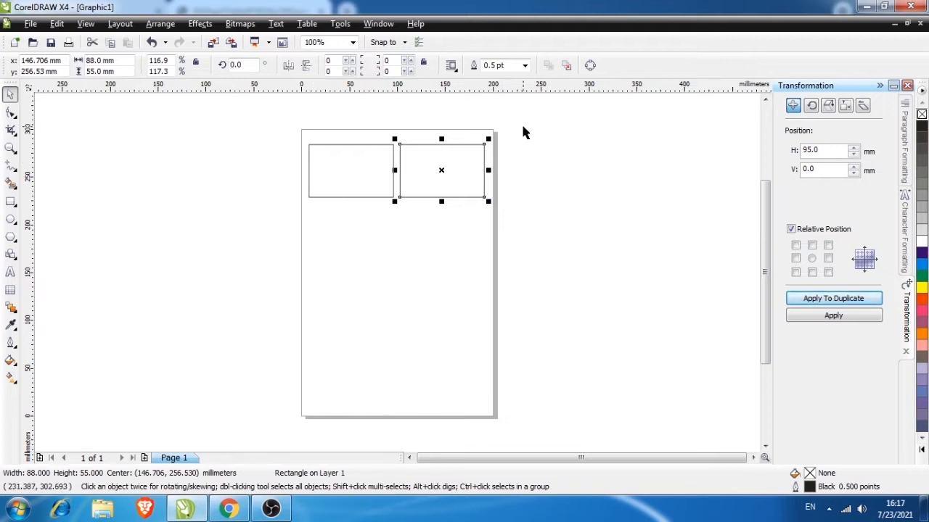
Select both rectangles and duplicate them below with a relative vertical offset of -56 mm
{"action": "left_click_drag", "start_coordinate": [523, 128], "coordinate": [225, 230]}
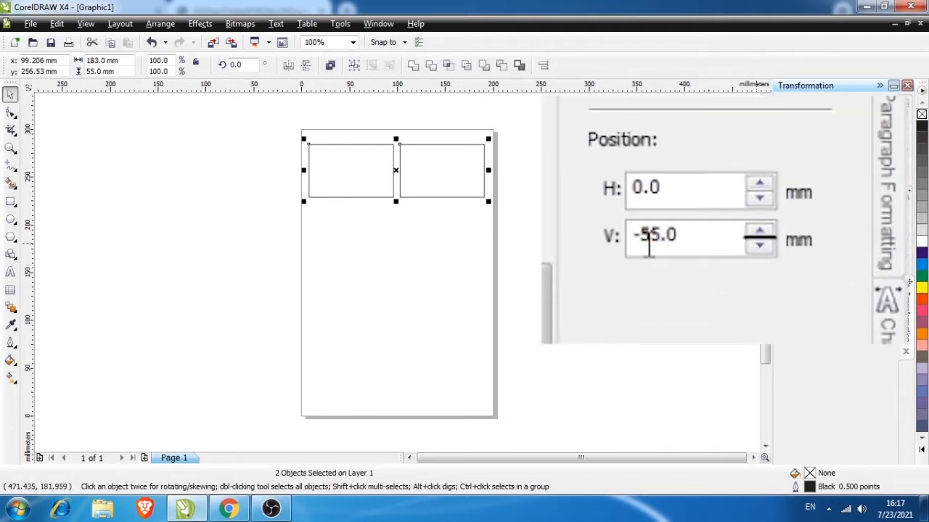
{"action": "left_click_drag", "start_coordinate": [809, 170], "coordinate": [827, 172]}
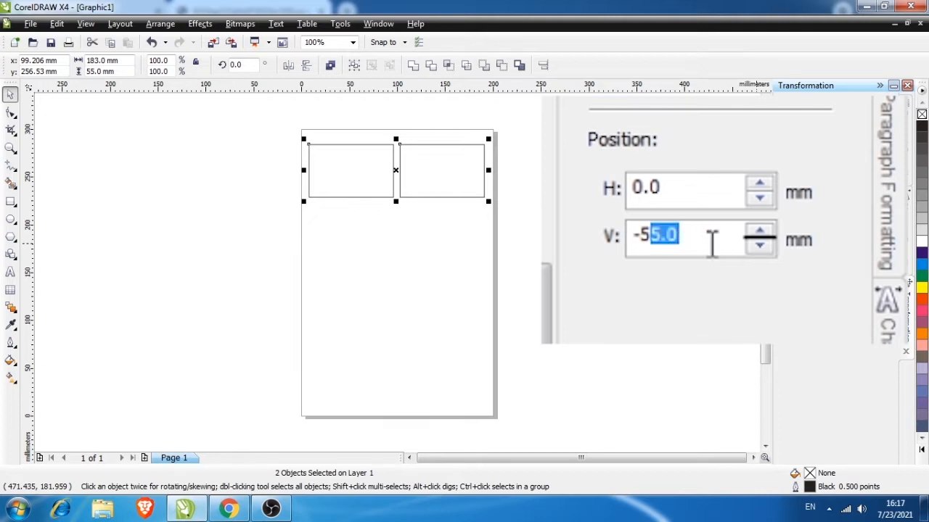
{"action": "type", "text": "6"}
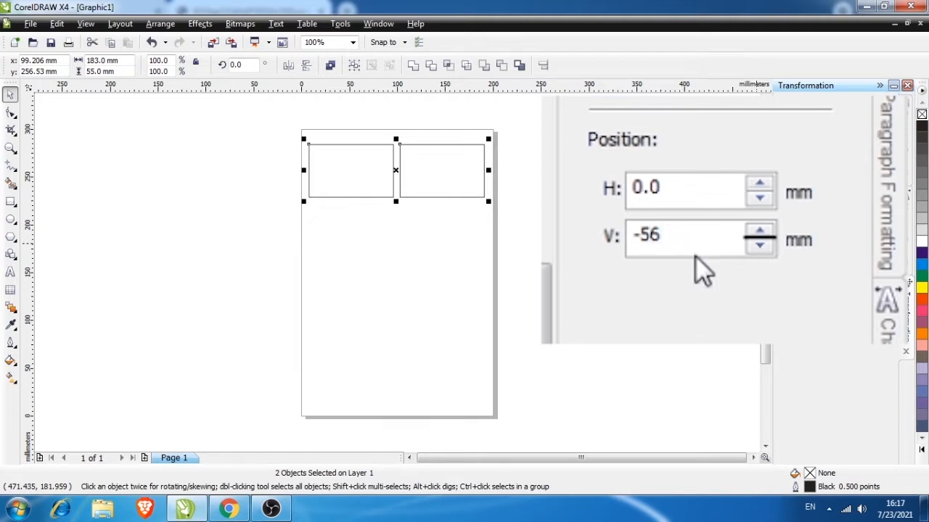
{"action": "left_click", "coordinate": [833, 299]}
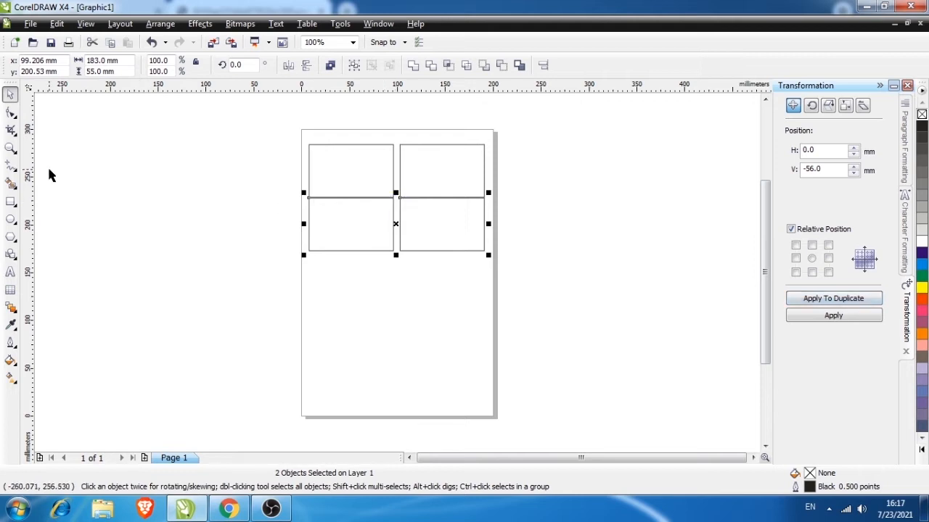
Duplicate the lower pair of rectangles three more times at the -56 mm vertical offset to fill the page with five rows
{"action": "left_click", "coordinate": [9, 150]}
{"action": "left_click_drag", "start_coordinate": [368, 182], "coordinate": [413, 213]}
{"action": "right_click", "coordinate": [426, 273]}
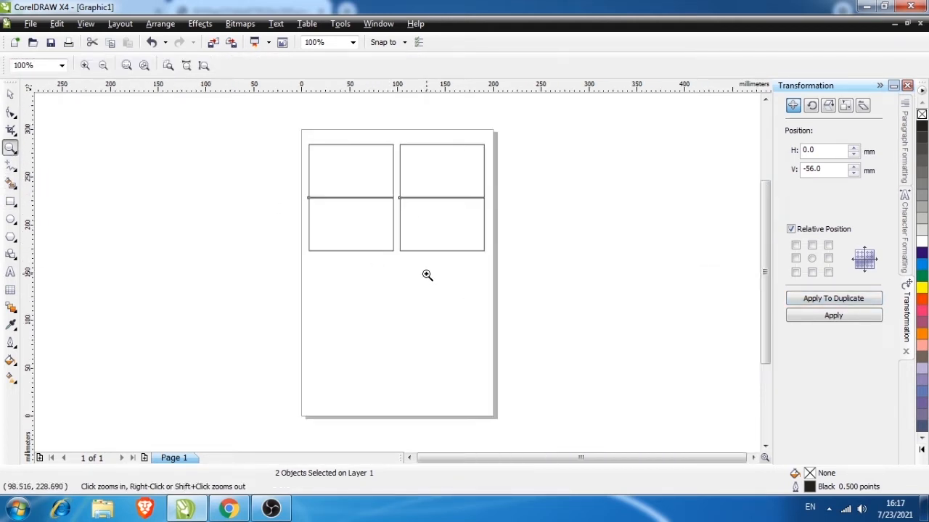
{"action": "left_click", "coordinate": [11, 94]}
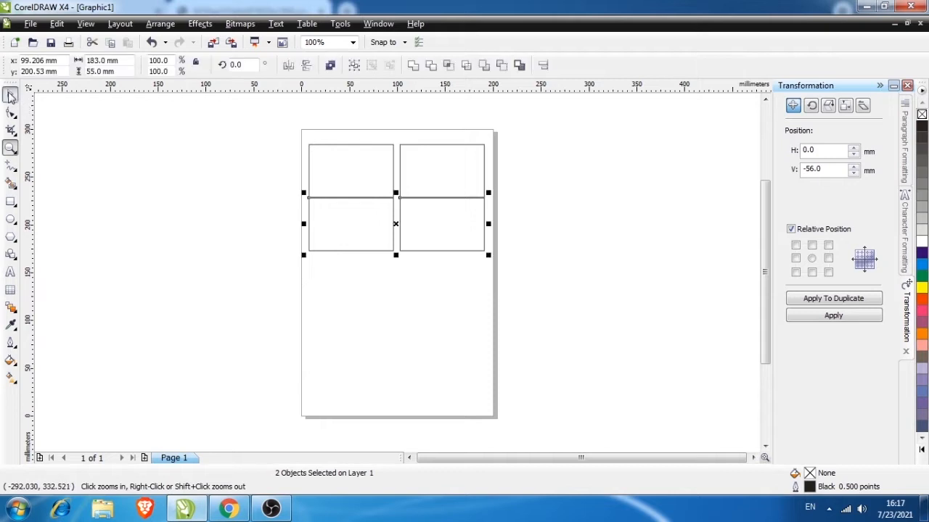
{"action": "left_click", "coordinate": [845, 299]}
{"action": "left_click", "coordinate": [845, 298]}
{"action": "left_click", "coordinate": [846, 299]}
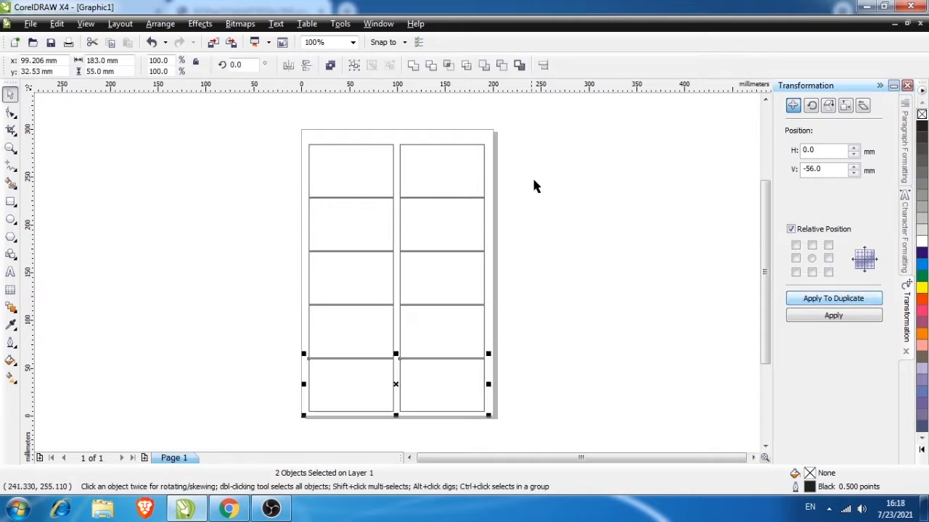
Group all ten rectangles to centre them on the page, and ungroup them once centred
{"action": "left_click_drag", "start_coordinate": [541, 111], "coordinate": [255, 426]}
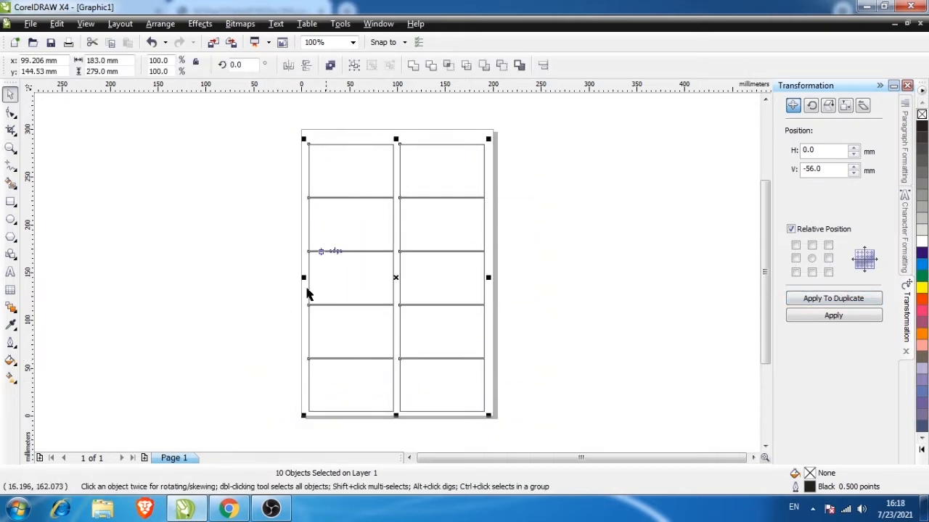
{"action": "left_click", "coordinate": [355, 67]}
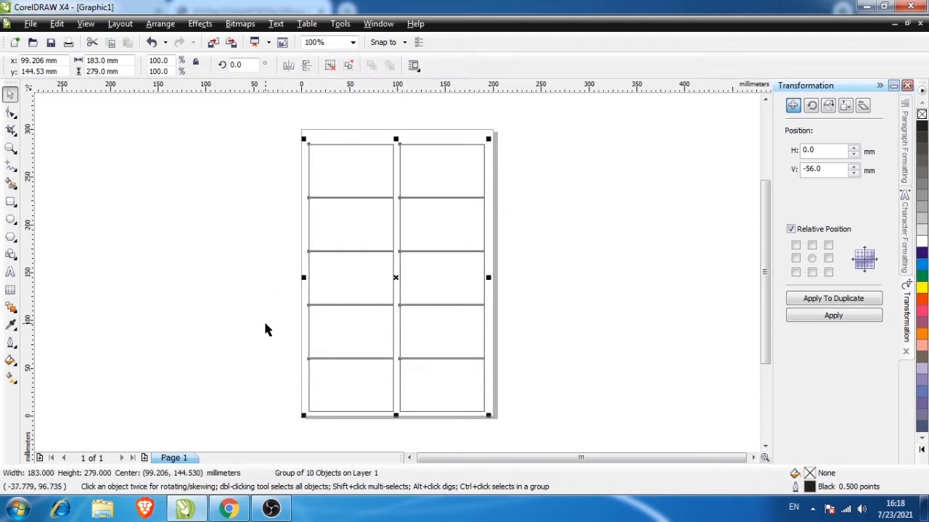
{"action": "key", "text": "p"}
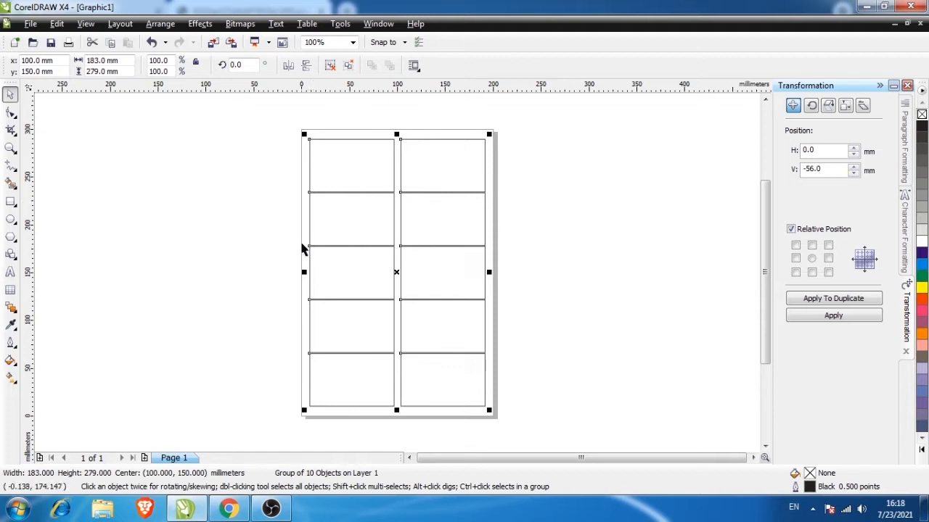
{"action": "left_click", "coordinate": [330, 66]}
{"action": "left_click", "coordinate": [215, 211]}
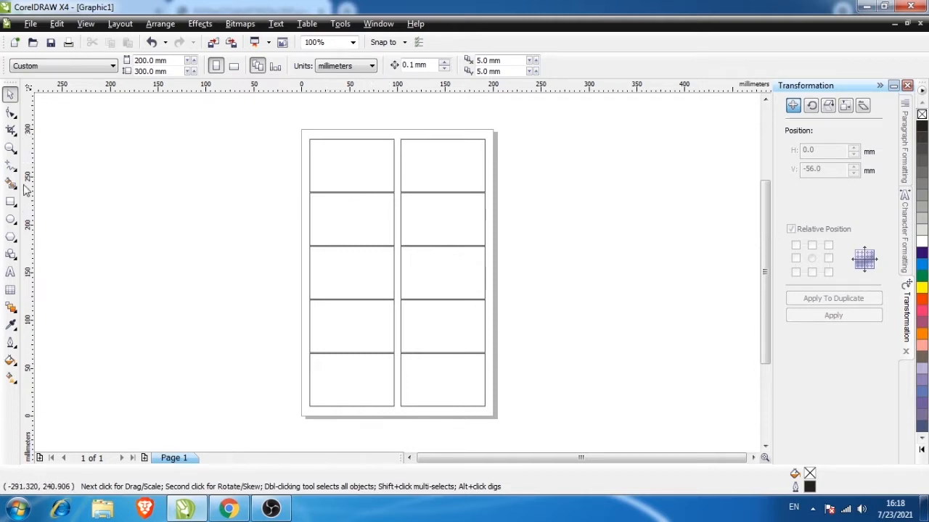
Draw a rectangle from the grid's upper-left corner to its lower-right corner, about 183 by 279 mm, and fill it yellow
{"action": "left_click", "coordinate": [10, 202]}
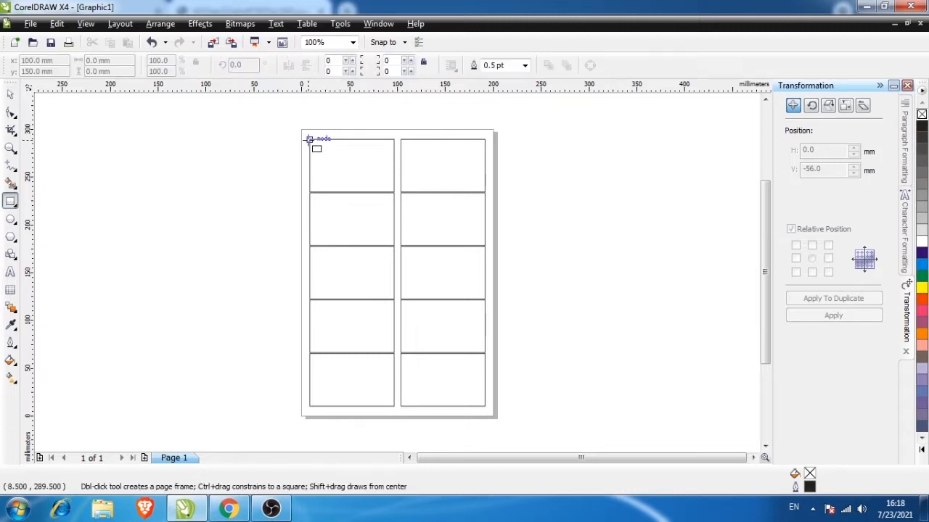
{"action": "left_click_drag", "start_coordinate": [310, 138], "coordinate": [488, 410]}
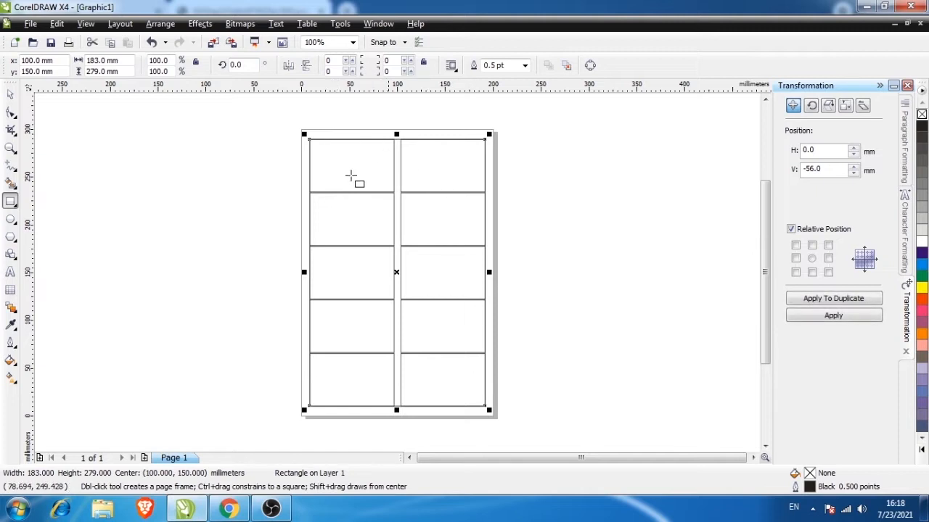
{"action": "left_click", "coordinate": [920, 288]}
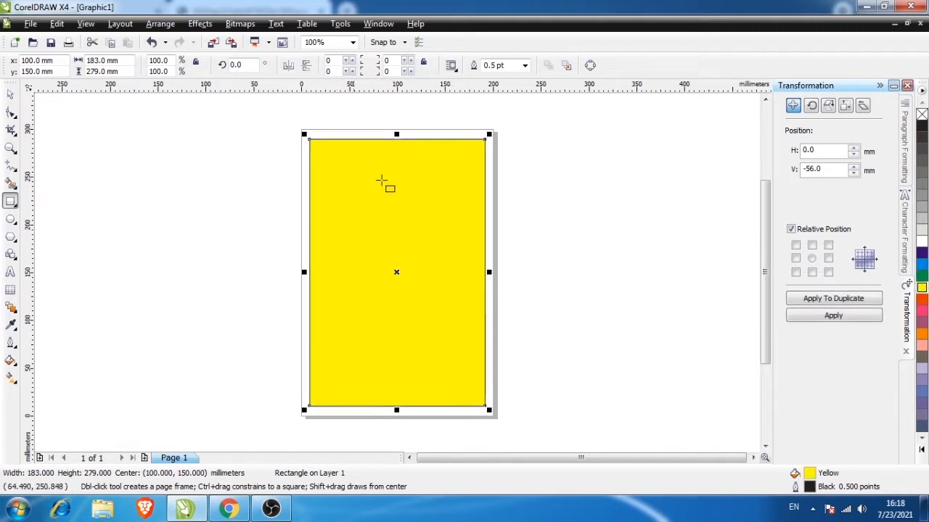
Resize the yellow enclosing rectangle to 190 mm wide by 285 mm high and remove its fill
{"action": "left_click", "coordinate": [148, 99]}
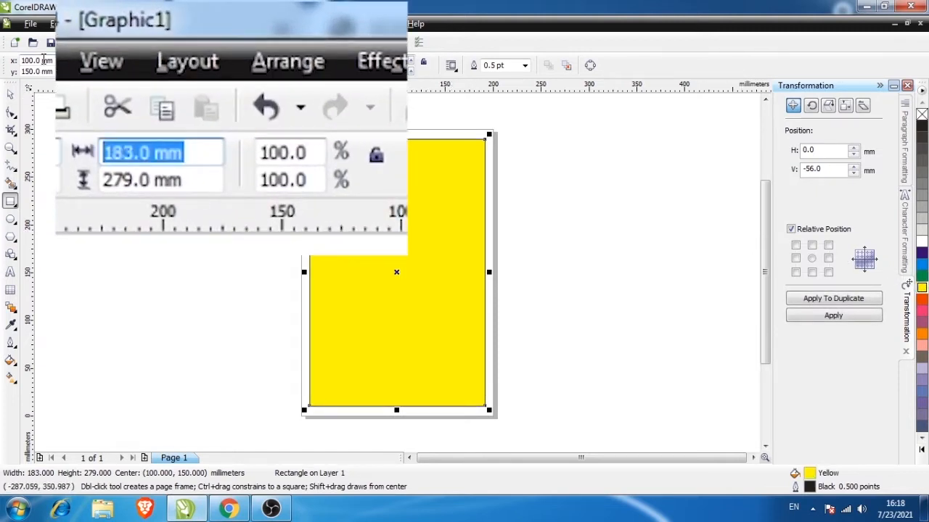
{"action": "type", "text": "190"}
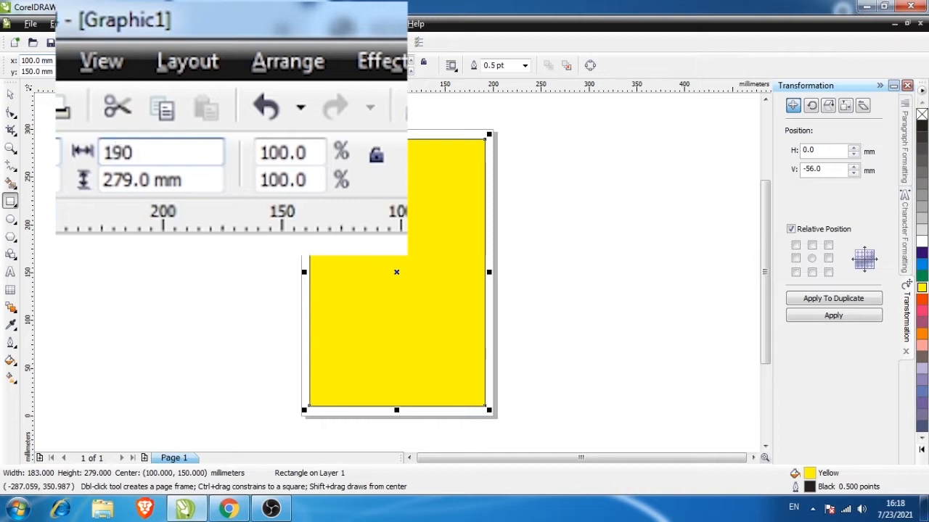
{"action": "left_click", "coordinate": [208, 181]}
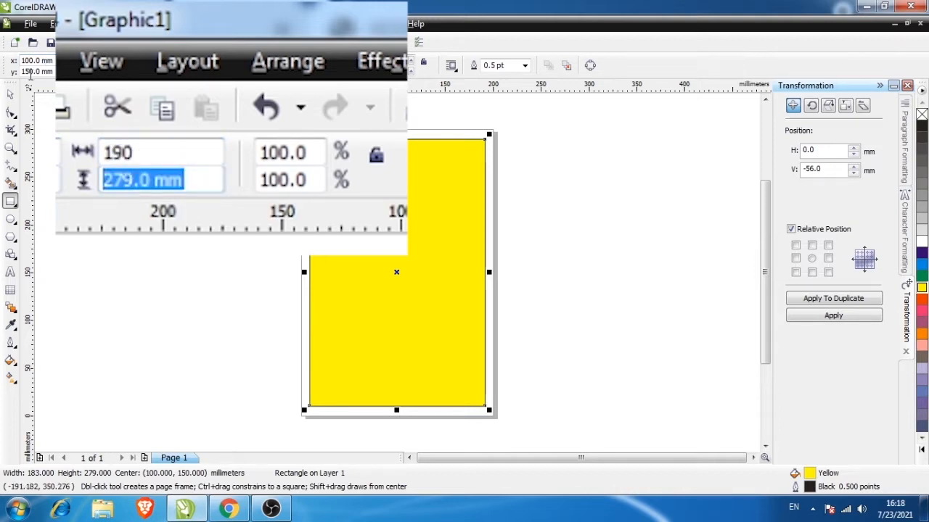
{"action": "type", "text": "285"}
{"action": "key", "text": "Return"}
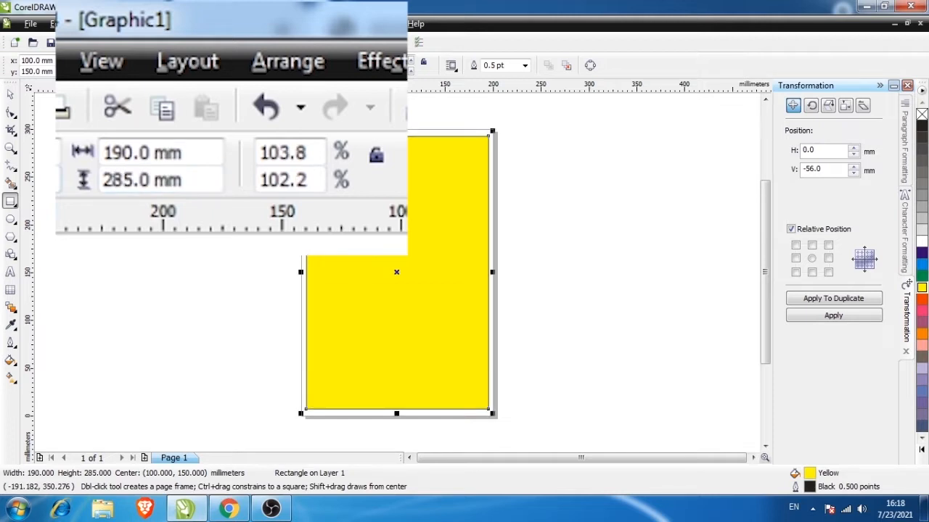
{"action": "left_click", "coordinate": [921, 114]}
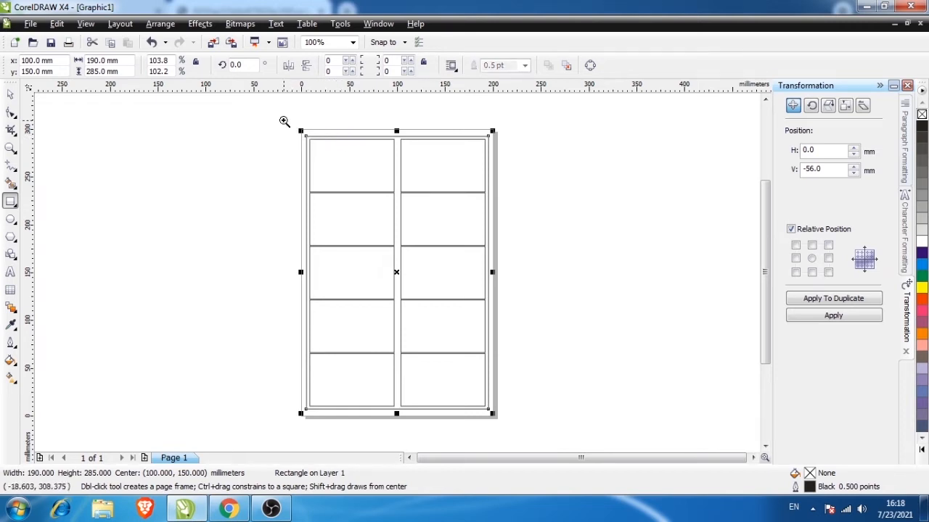
Set the outline width of the frame around the card grid to 2.0 pt
{"action": "scroll", "coordinate": [336, 129], "scroll_direction": "up", "scroll_amount": 4}
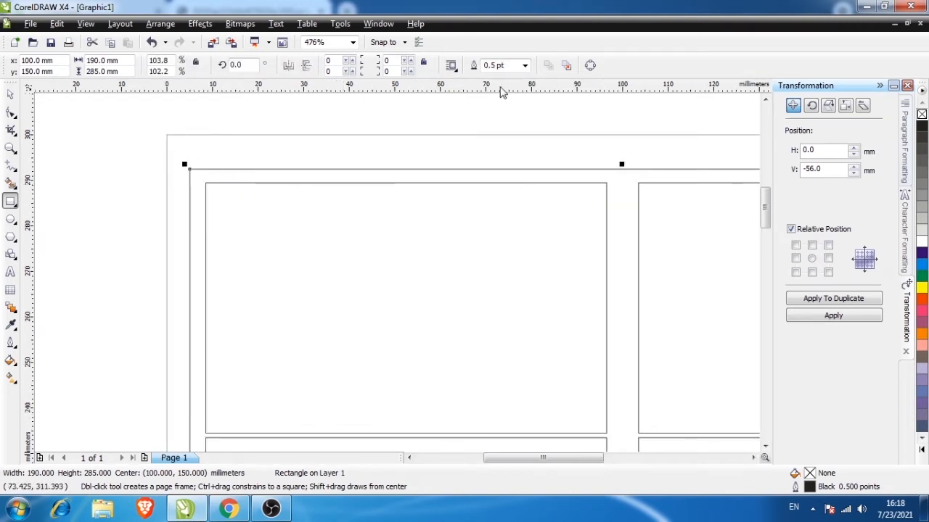
{"action": "left_click", "coordinate": [524, 66]}
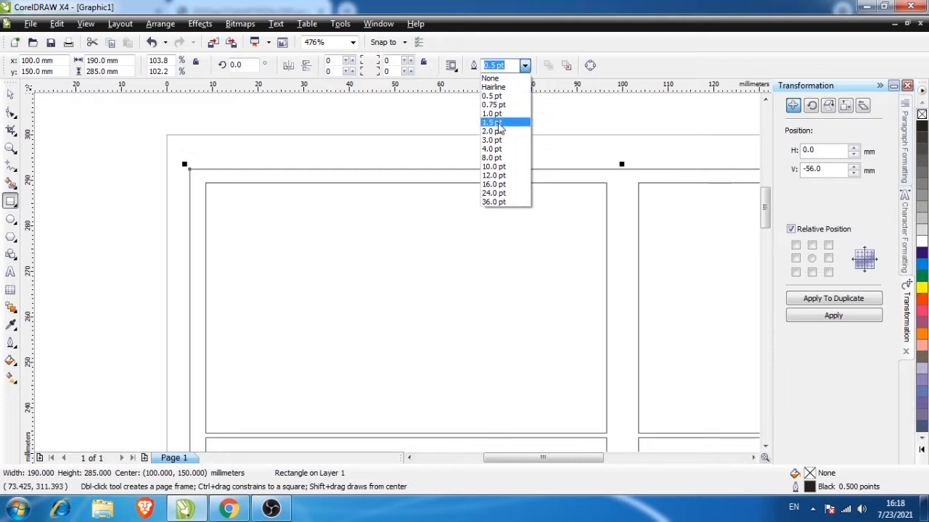
{"action": "left_click", "coordinate": [497, 113]}
{"action": "left_click", "coordinate": [524, 66]}
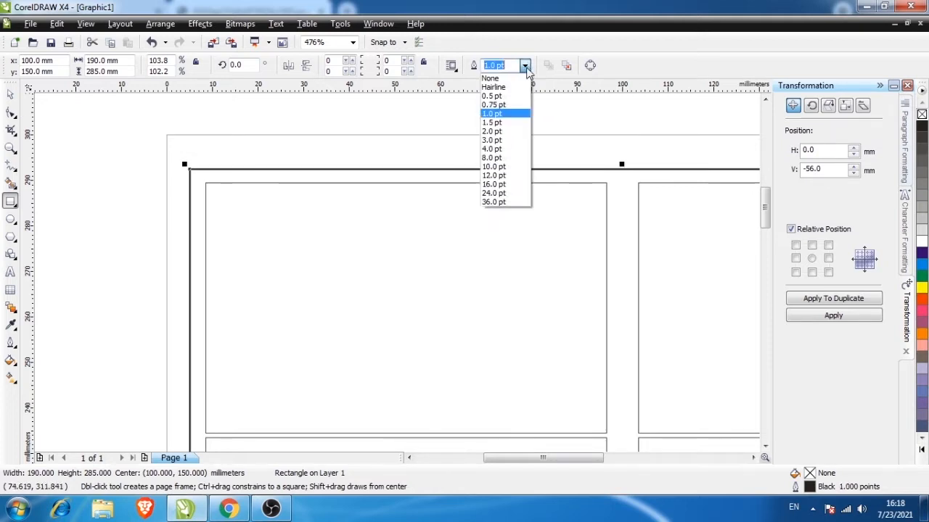
{"action": "left_click", "coordinate": [494, 131]}
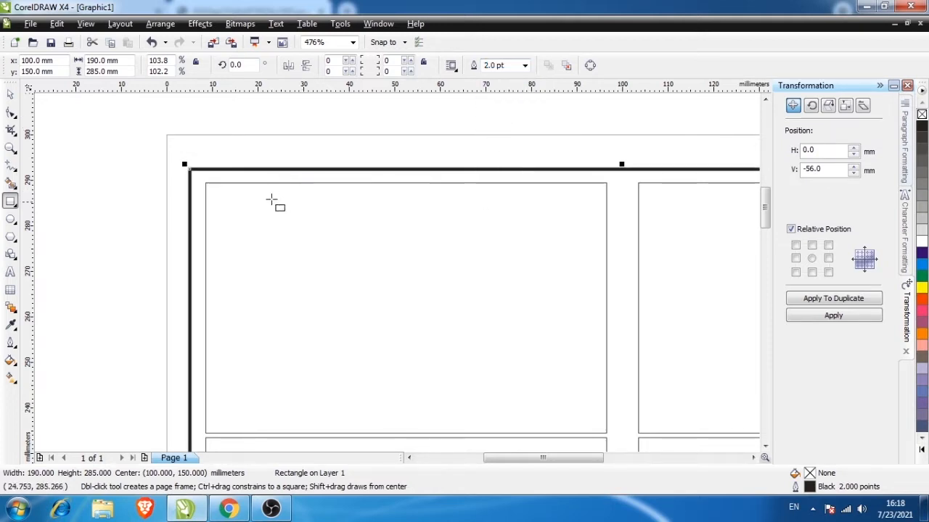
{"action": "key", "text": "F4"}
{"action": "key", "text": "F3"}
{"action": "key", "text": "F2"}
{"action": "left_click_drag", "start_coordinate": [279, 208], "coordinate": [456, 295]}
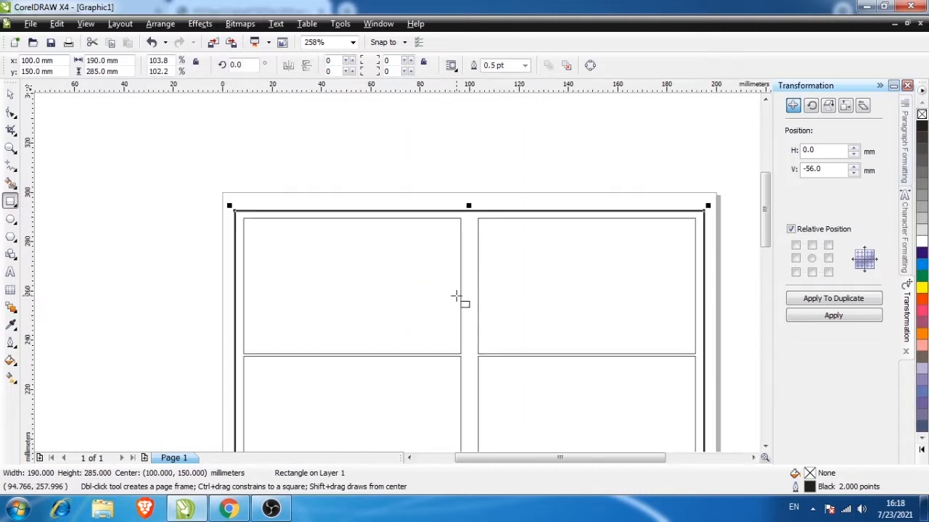
Examine the outlined frame and the ten card rectangles across the whole page
{"action": "key", "text": "space"}
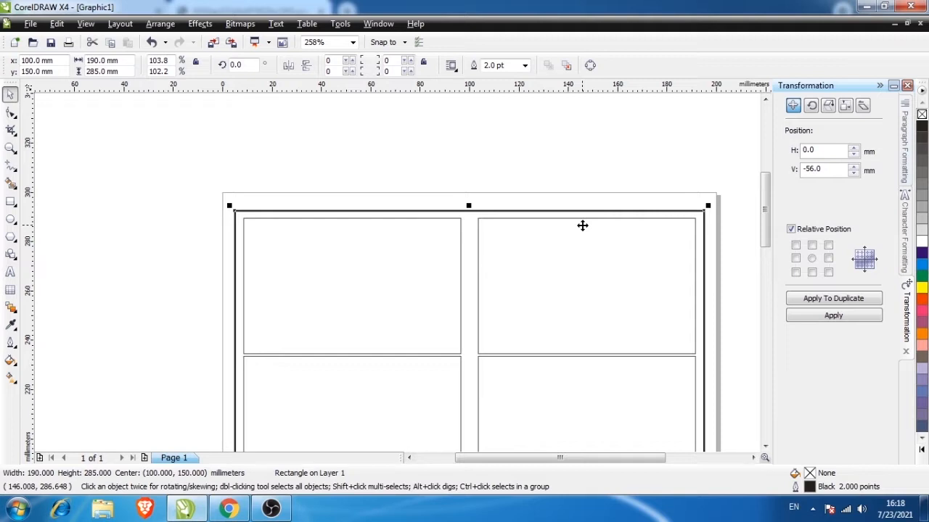
{"action": "key", "text": "F3"}
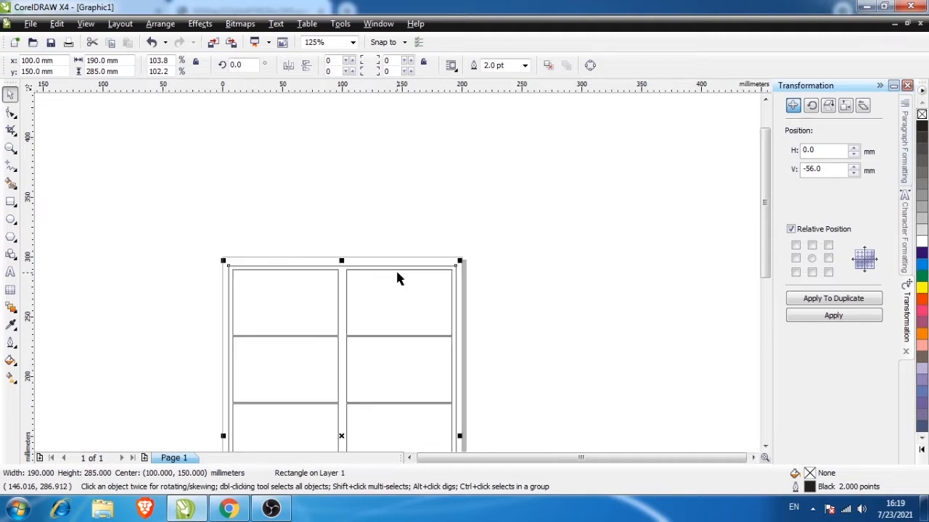
{"action": "key", "text": "F3"}
{"action": "key", "text": "F2"}
{"action": "left_click_drag", "start_coordinate": [259, 235], "coordinate": [473, 418]}
{"action": "left_click", "coordinate": [446, 204]}
{"action": "left_click", "coordinate": [308, 193]}
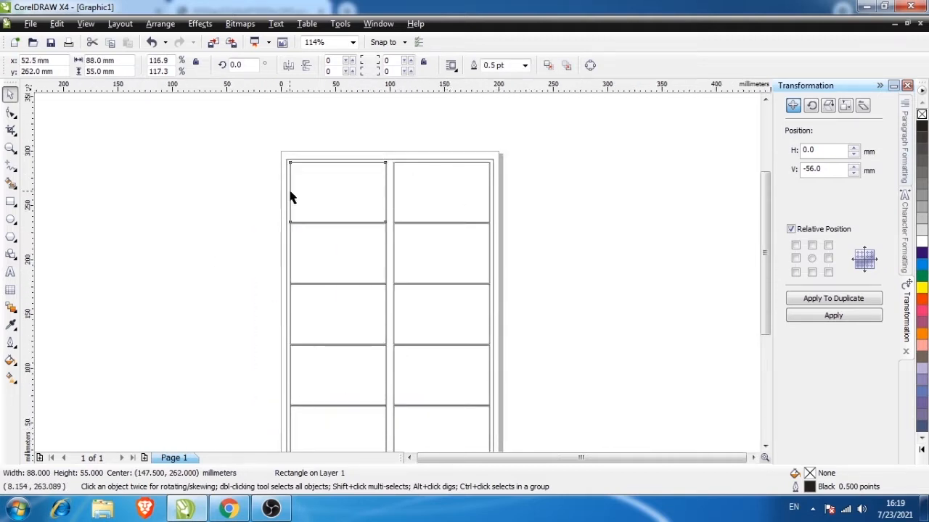
{"action": "left_click", "coordinate": [353, 304]}
{"action": "left_click", "coordinate": [499, 274]}
{"action": "key", "text": "F3"}
{"action": "key", "text": "F2"}
{"action": "left_click_drag", "start_coordinate": [209, 157], "coordinate": [493, 428]}
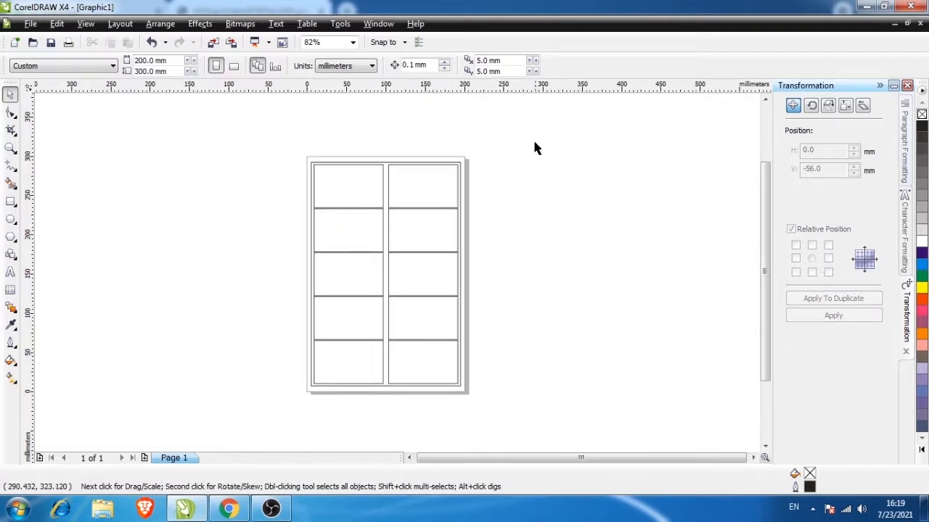
Duplicate the frame and all ten rectangles 190 mm to the right, and move the copy another 190 mm off the page
{"action": "left_click_drag", "start_coordinate": [539, 132], "coordinate": [272, 436]}
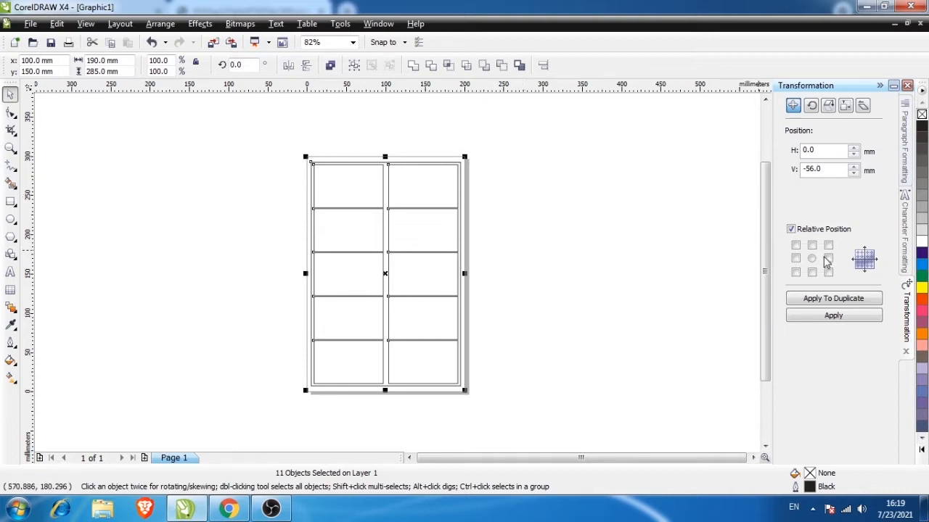
{"action": "left_click", "coordinate": [841, 300]}
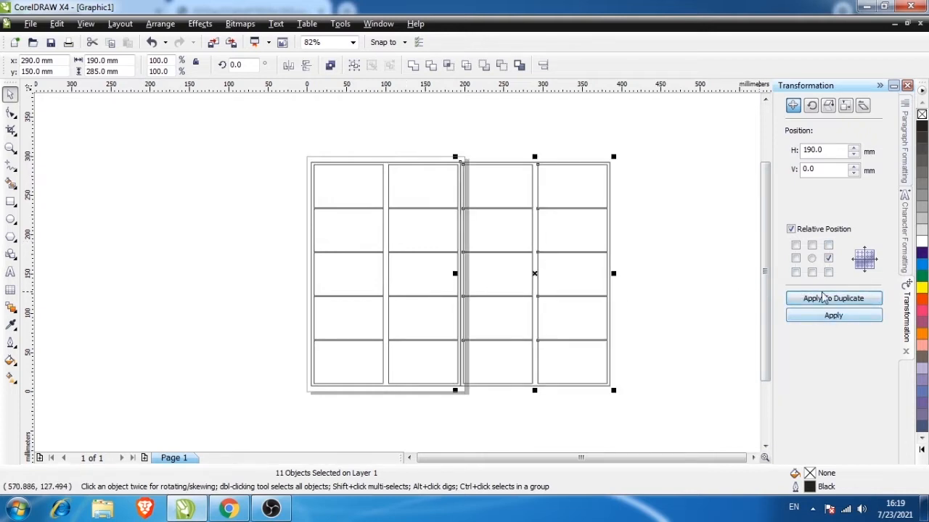
{"action": "left_click", "coordinate": [834, 315]}
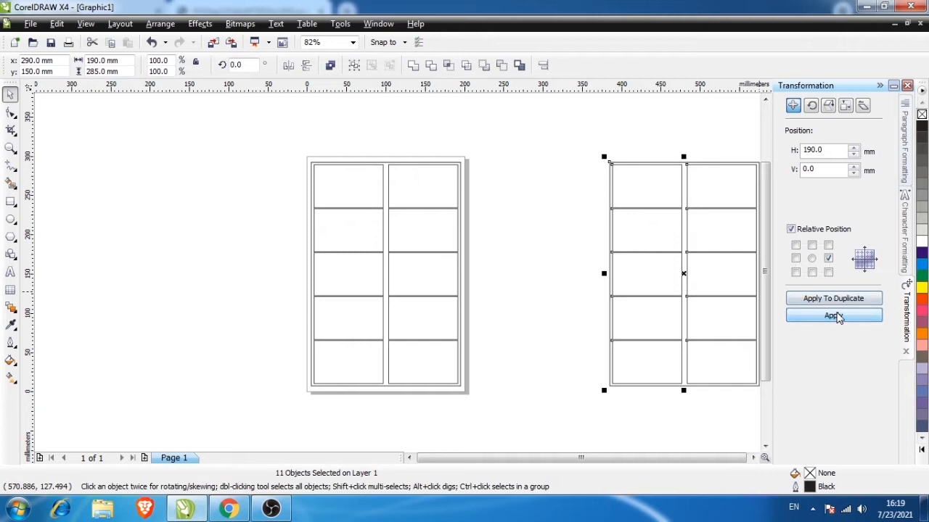
Add page 2 and place a duplicate of the off-page layout on it using two horizontal offsets of -190 mm
{"action": "left_click", "coordinate": [146, 459]}
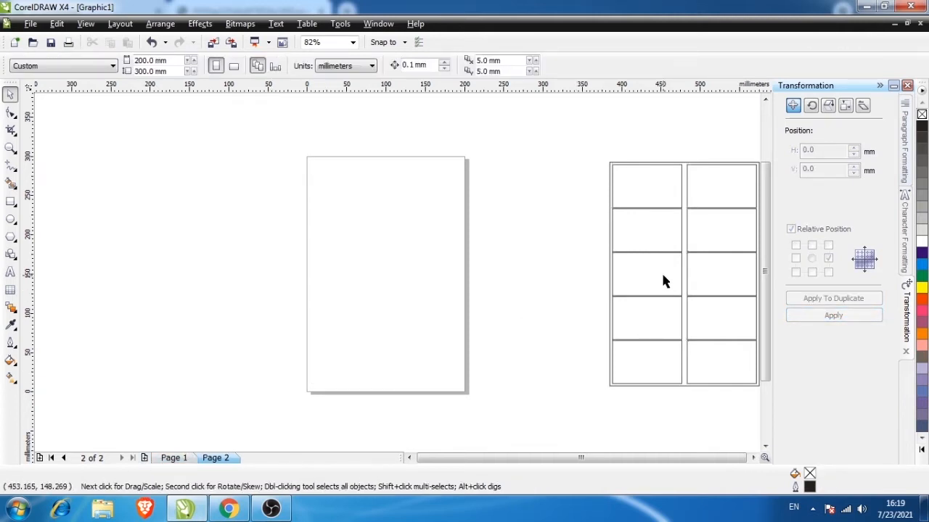
{"action": "key", "text": "ctrl+a"}
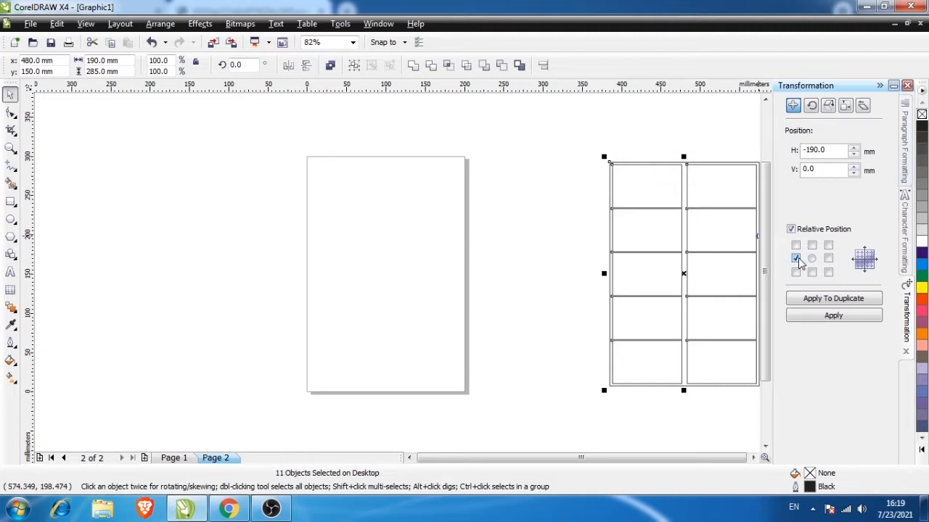
{"action": "left_click", "coordinate": [816, 299]}
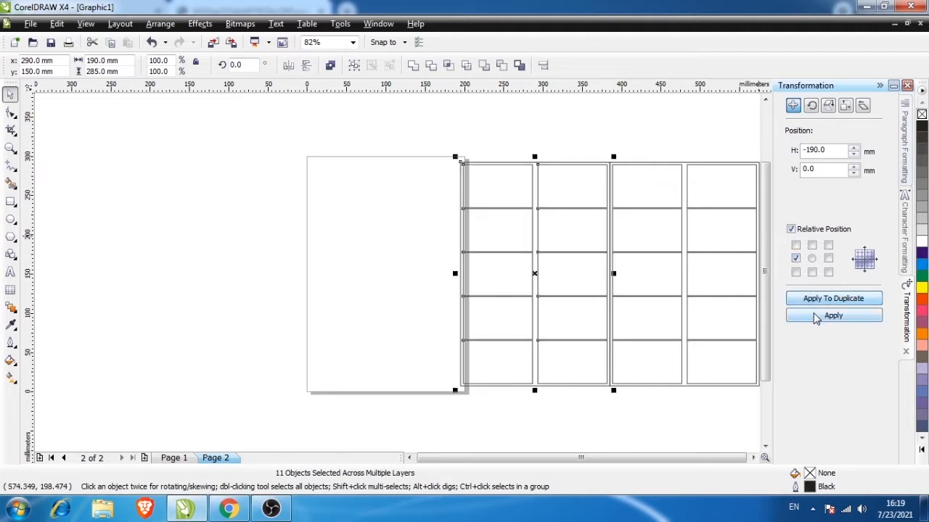
{"action": "left_click", "coordinate": [816, 316]}
Add page 3, place another duplicate of the off-page layout on it with two -190 mm horizontal offsets, and return to page 1
{"action": "left_click", "coordinate": [143, 457]}
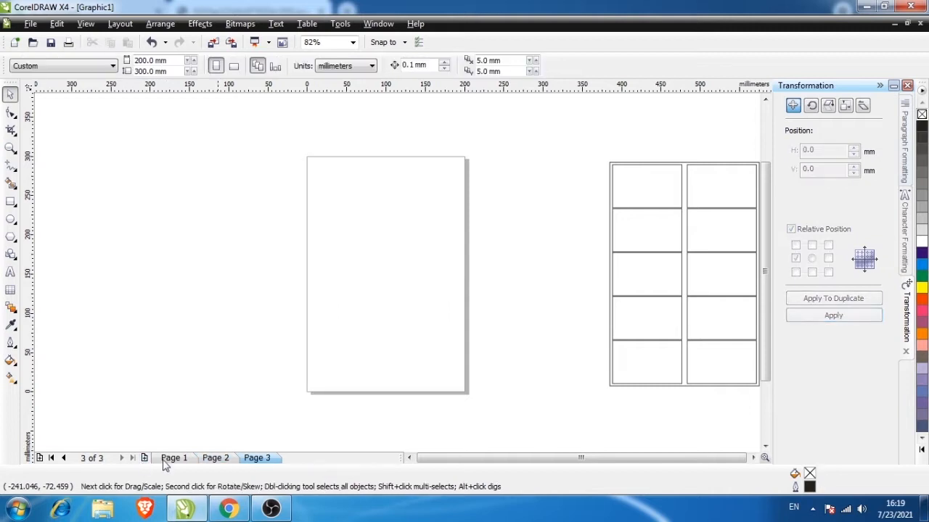
{"action": "left_click", "coordinate": [813, 299]}
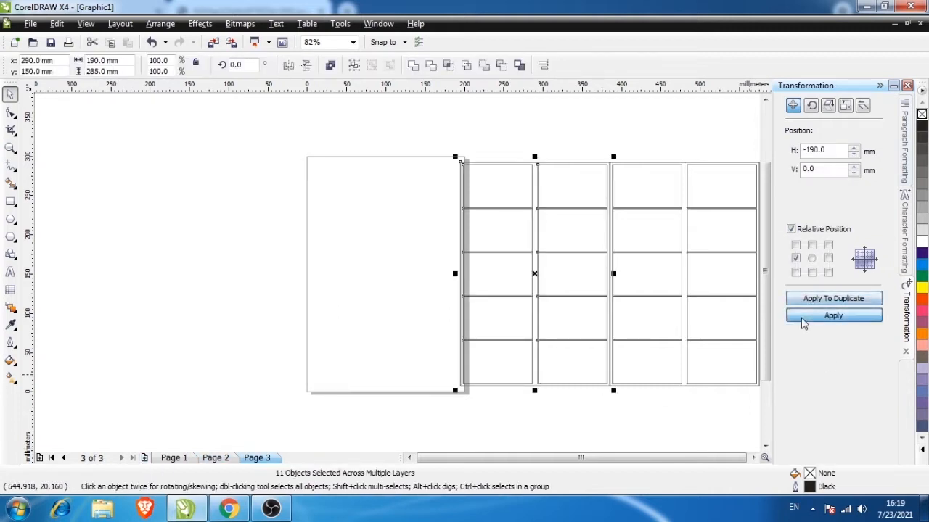
{"action": "left_click", "coordinate": [812, 315]}
{"action": "left_click", "coordinate": [552, 259]}
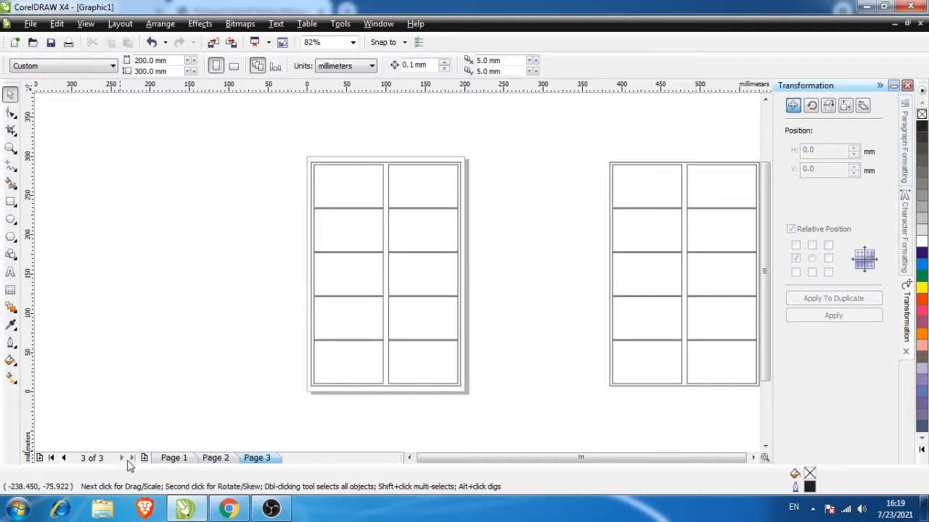
{"action": "left_click", "coordinate": [55, 457]}
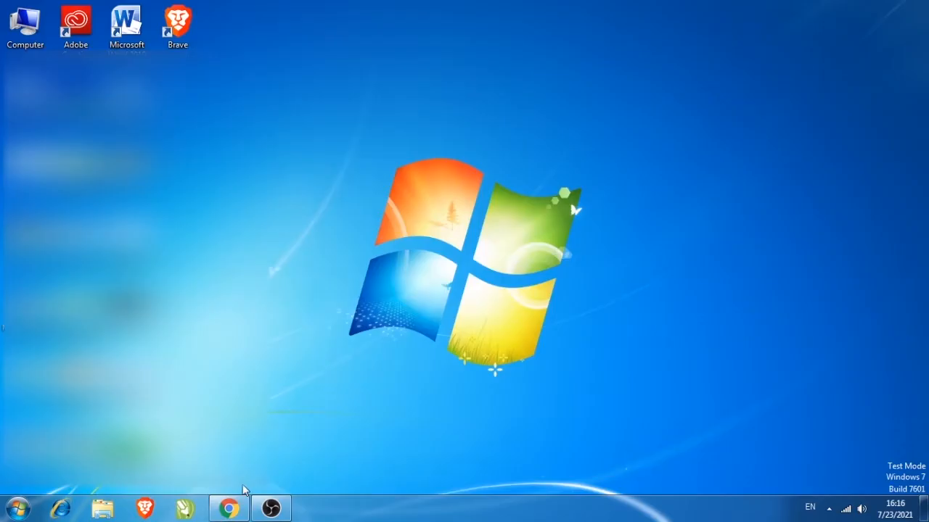
Switch to Chrome and open the first-dose COVID-19 vaccination certificate linked in the WhatsApp chat
{"action": "left_click", "coordinate": [237, 509]}
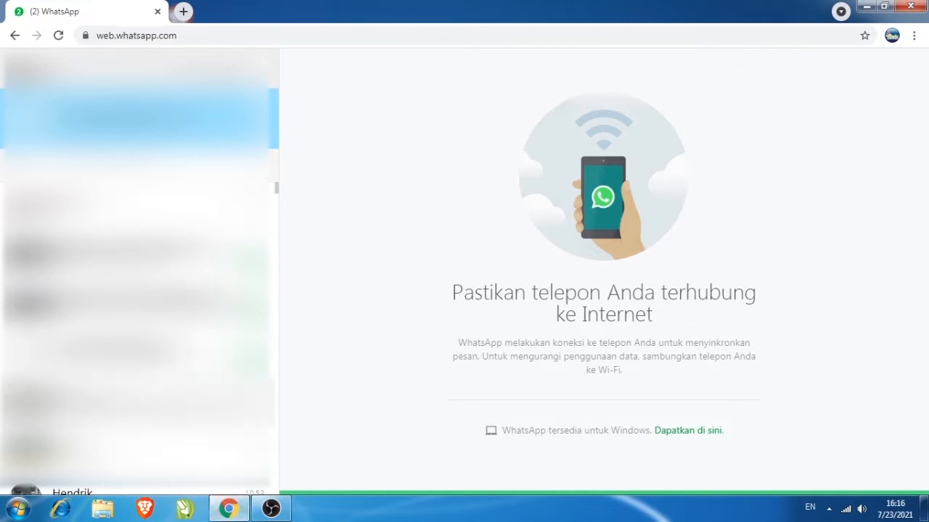
{"action": "left_click", "coordinate": [185, 208]}
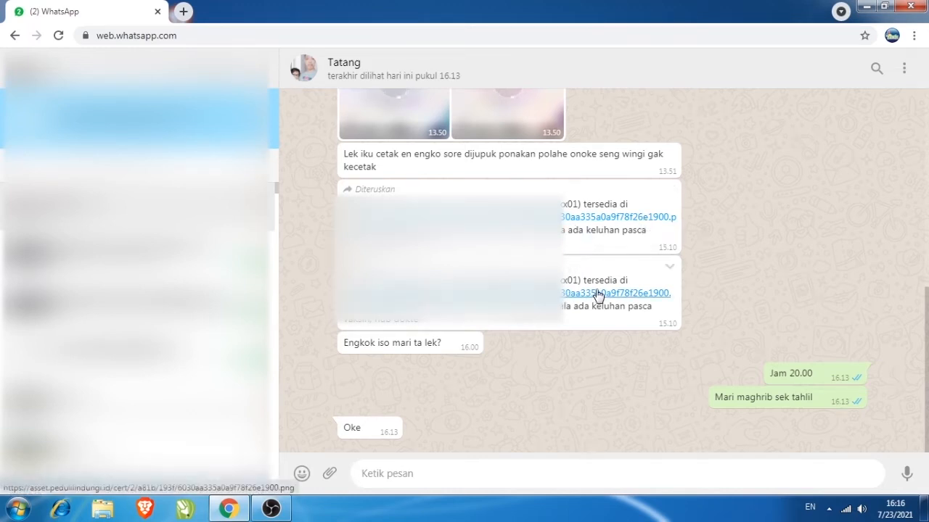
{"action": "left_click", "coordinate": [643, 225]}
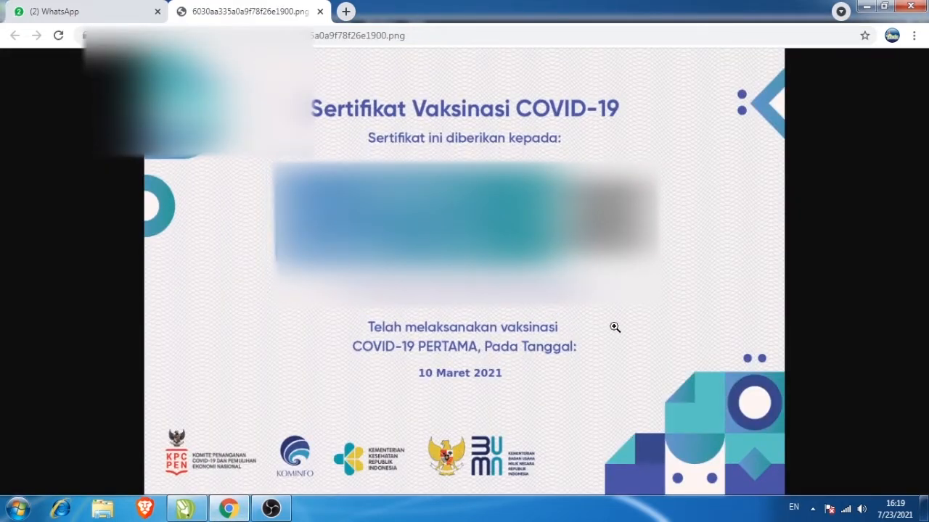
Copy the first-dose certificate image and paste it onto page 1 in CorelDRAW
{"action": "right_click", "coordinate": [716, 215]}
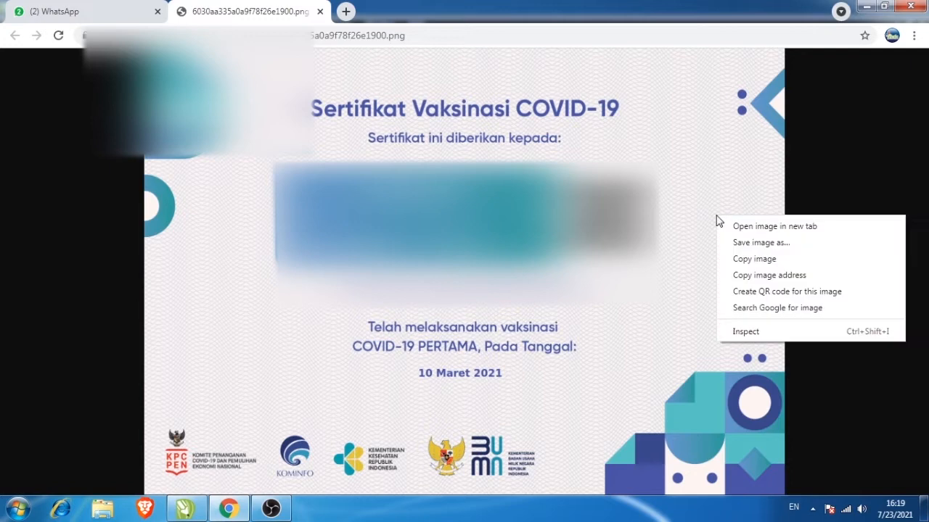
{"action": "left_click", "coordinate": [737, 262]}
{"action": "left_click", "coordinate": [185, 509]}
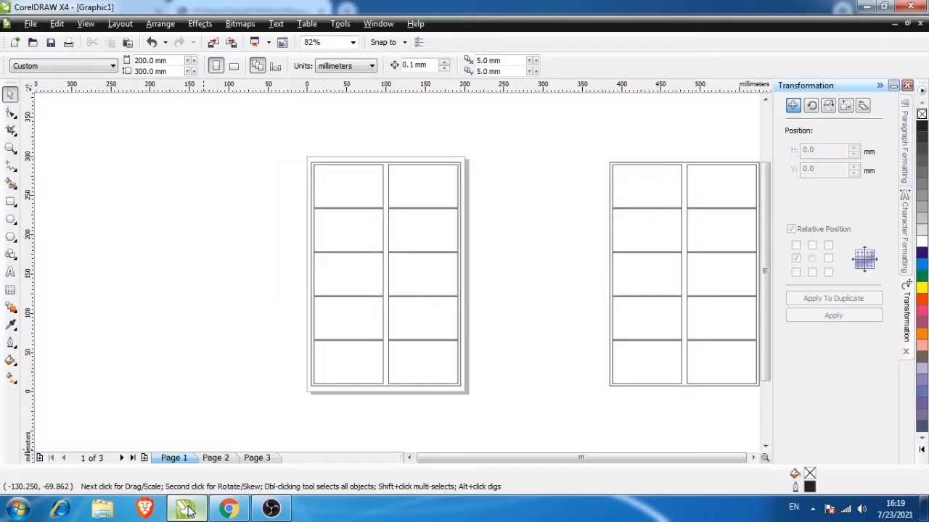
{"action": "key", "text": "ctrl+v"}
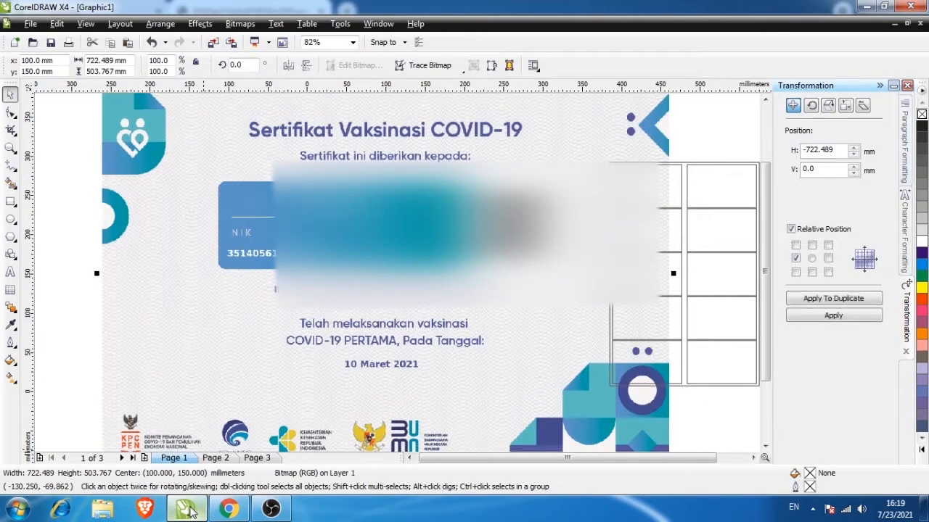
Back in Chrome, replace the open certificate with the second-dose one from the chat, and copy its image into page 1 in CorelDRAW
{"action": "left_click", "coordinate": [187, 511]}
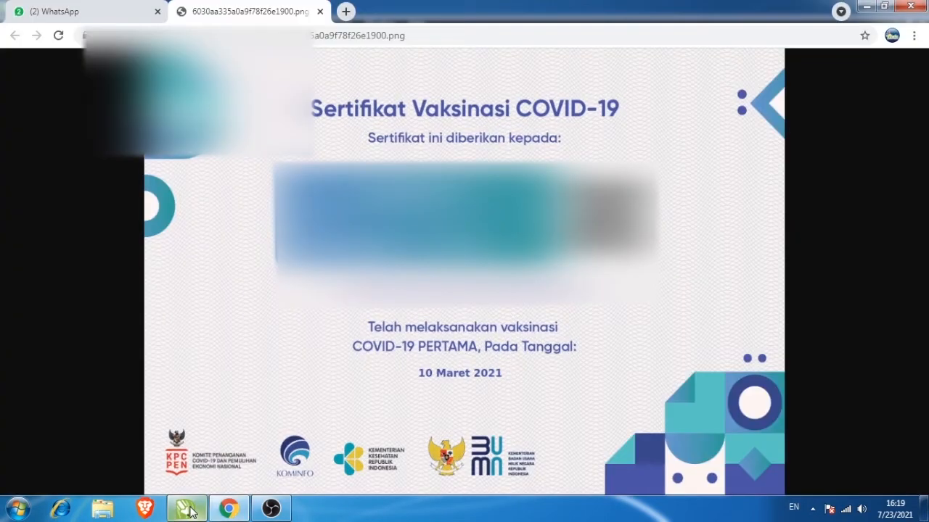
{"action": "left_click", "coordinate": [319, 11]}
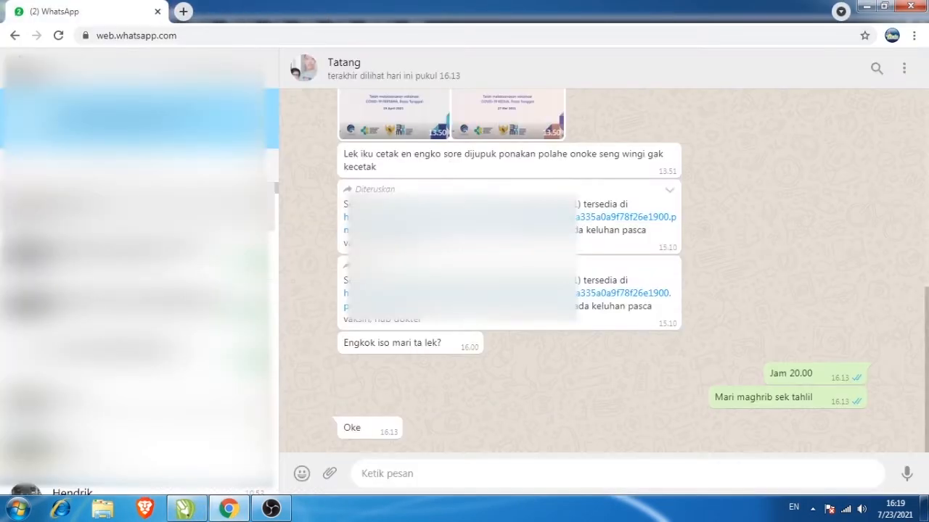
{"action": "left_click", "coordinate": [404, 298]}
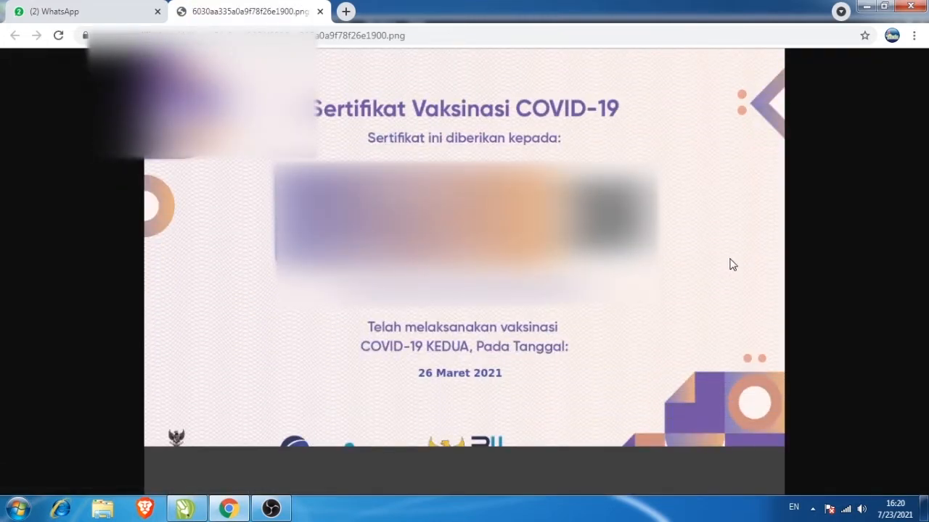
{"action": "right_click", "coordinate": [729, 259]}
{"action": "left_click", "coordinate": [758, 303]}
{"action": "key", "text": "alt+Tab"}
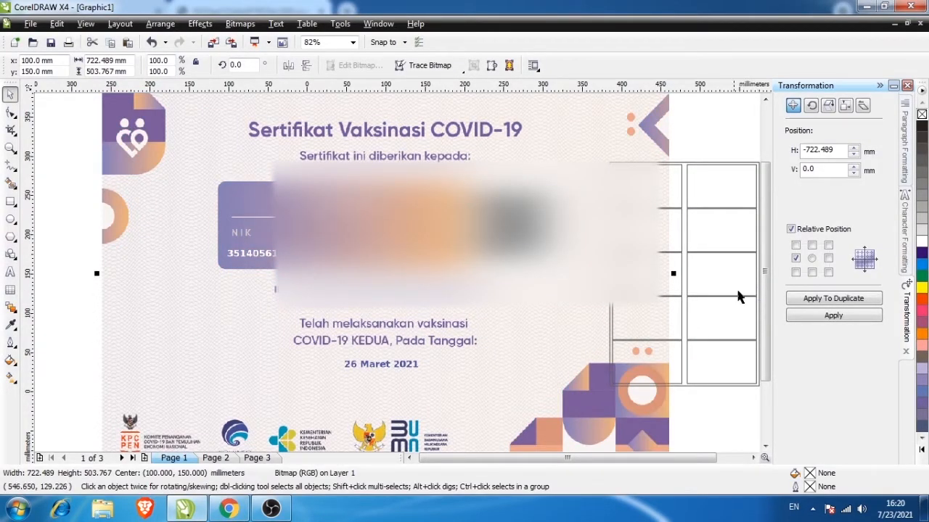
Resize both pasted certificate images to 88 mm wide by 55 mm high
{"action": "double_click", "coordinate": [128, 61]}
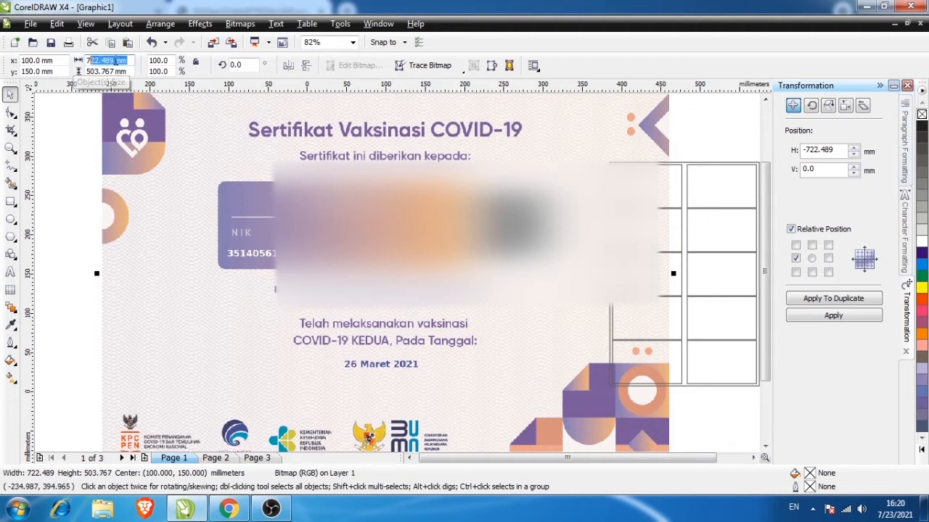
{"action": "type", "text": "88"}
{"action": "key", "text": "Tab"}
{"action": "type", "text": "5"}
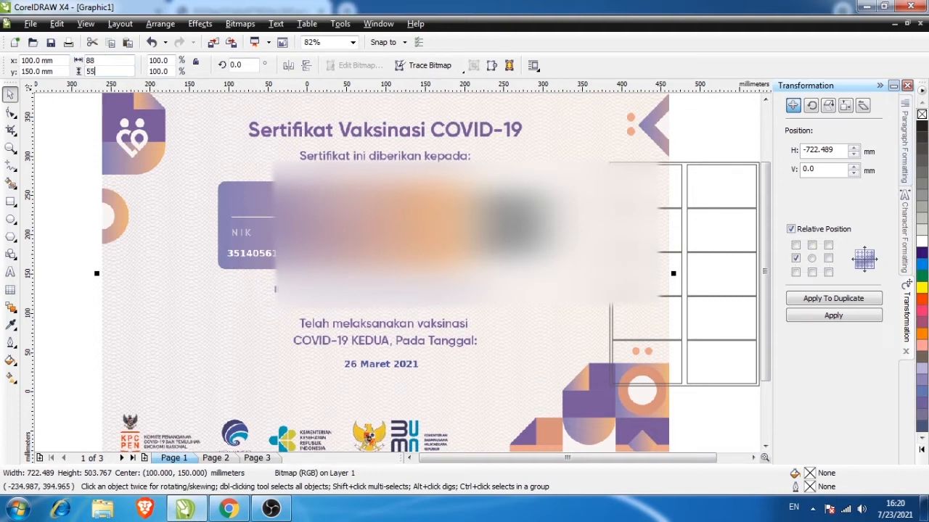
{"action": "type", "text": "5"}
{"action": "key", "text": "Return"}
{"action": "key", "text": "ctrl+z"}
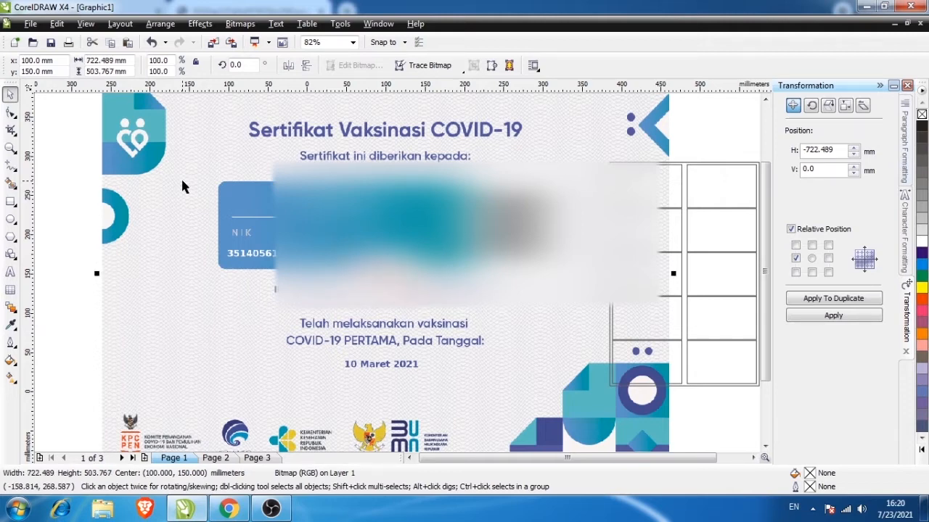
{"action": "key", "text": "ctrl+shift+z"}
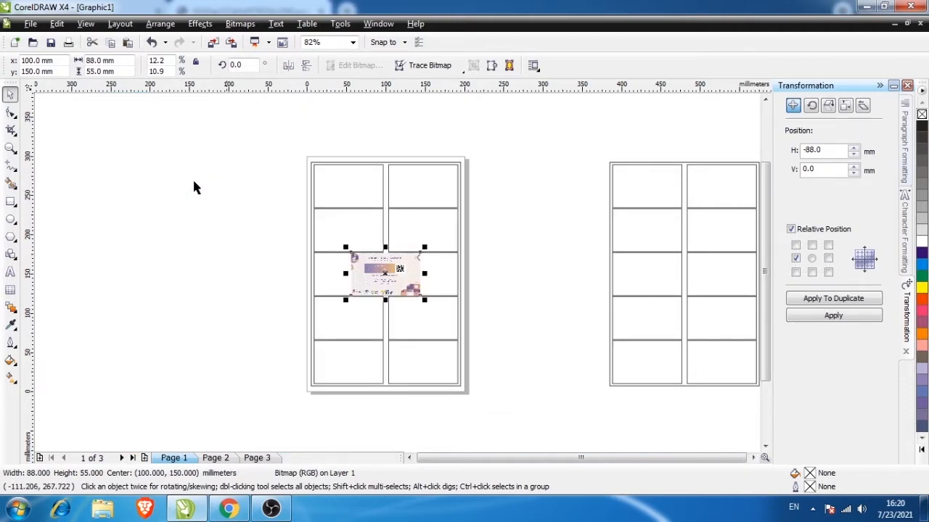
Align the blue first-dose certificate to the left and top edges of the grid's upper-left rectangle
{"action": "key", "text": "F2"}
{"action": "left_click_drag", "start_coordinate": [260, 146], "coordinate": [507, 327]}
{"action": "left_click", "coordinate": [338, 166], "text": "shift"}
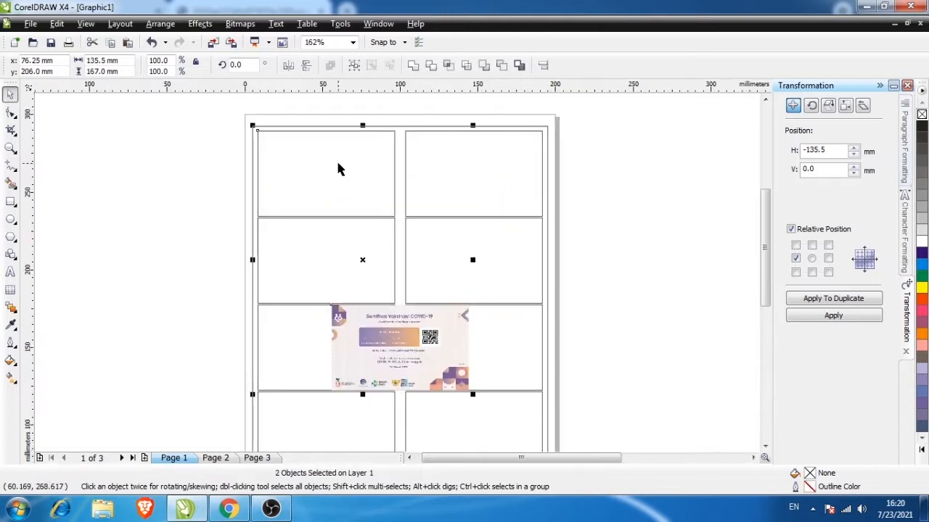
{"action": "key", "text": "l"}
{"action": "key", "text": "t"}
Align the purple second-dose certificate to the right and top edges of the grid's upper-right rectangle
{"action": "left_click", "coordinate": [424, 347]}
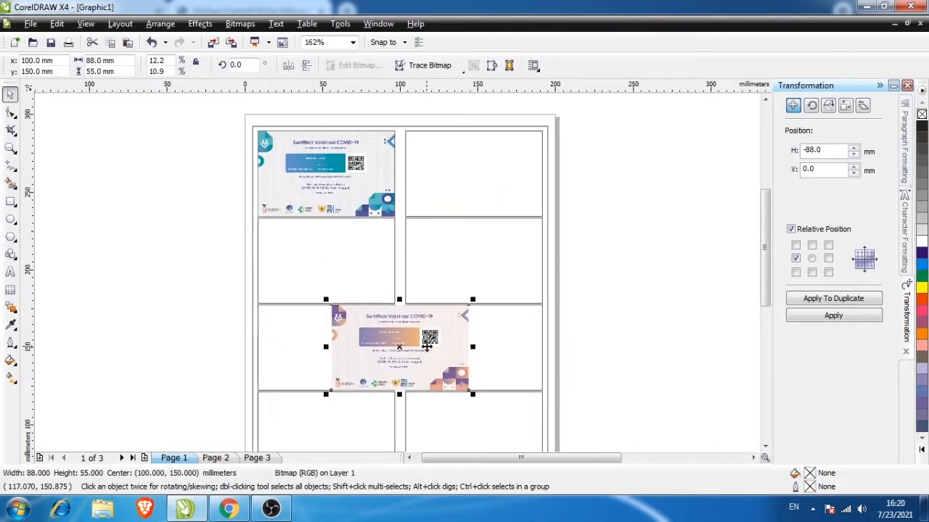
{"action": "left_click", "coordinate": [470, 204], "text": "shift"}
{"action": "key", "text": "r"}
{"action": "key", "text": "t"}
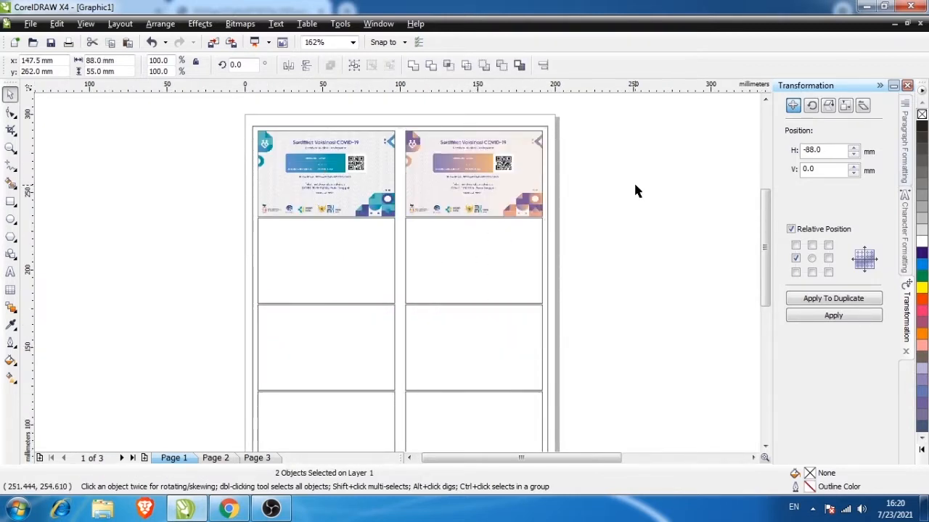
{"action": "left_click", "coordinate": [633, 182]}
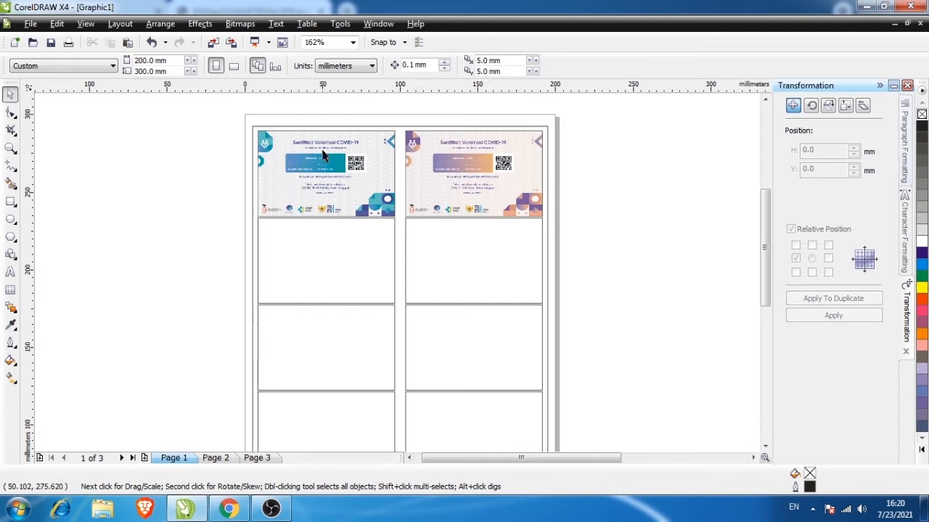
Switch to the WhatsApp chat in Chrome and open the first image of the forwarded certificate album in full view
{"action": "key", "text": "alt+Tab"}
{"action": "scroll", "coordinate": [472, 280], "scroll_direction": "up", "scroll_amount": 4}
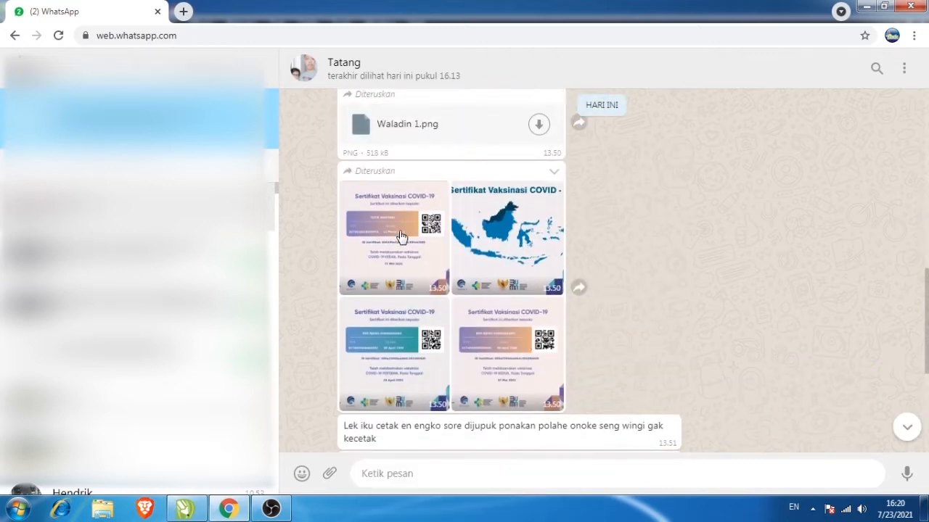
{"action": "left_click", "coordinate": [555, 172]}
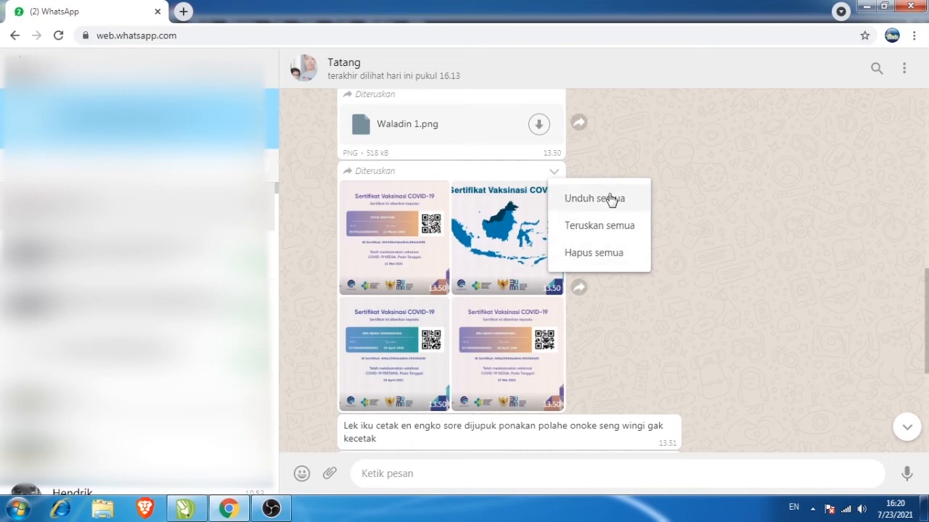
{"action": "left_click", "coordinate": [647, 139]}
{"action": "left_click", "coordinate": [411, 239]}
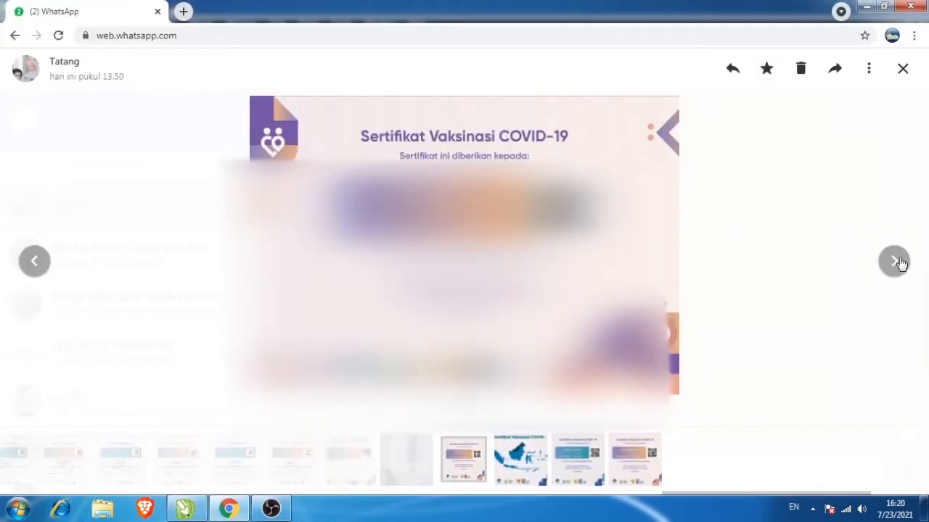
Advance to the next certificates in the WhatsApp album, and resize the topmost certificate pasted in CorelDRAW to 88 mm wide by 55 mm high
{"action": "left_click", "coordinate": [893, 261]}
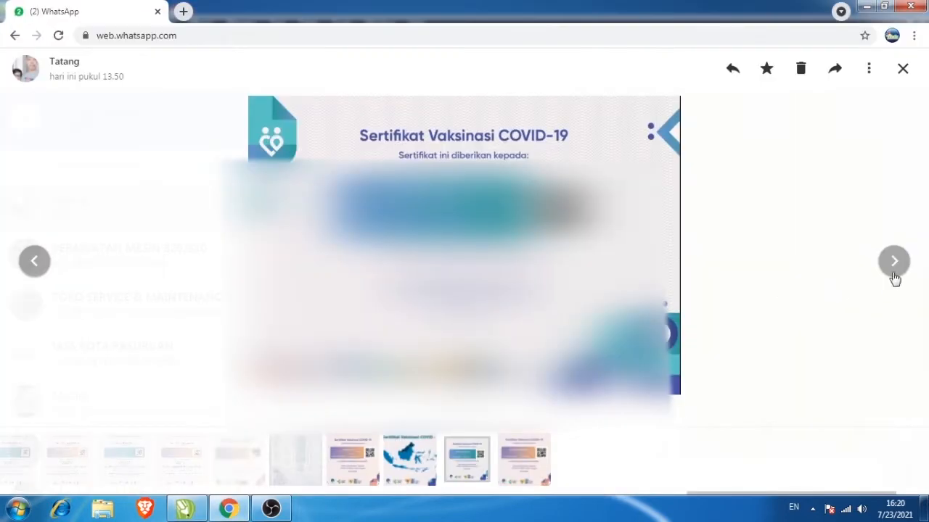
{"action": "left_click", "coordinate": [892, 271]}
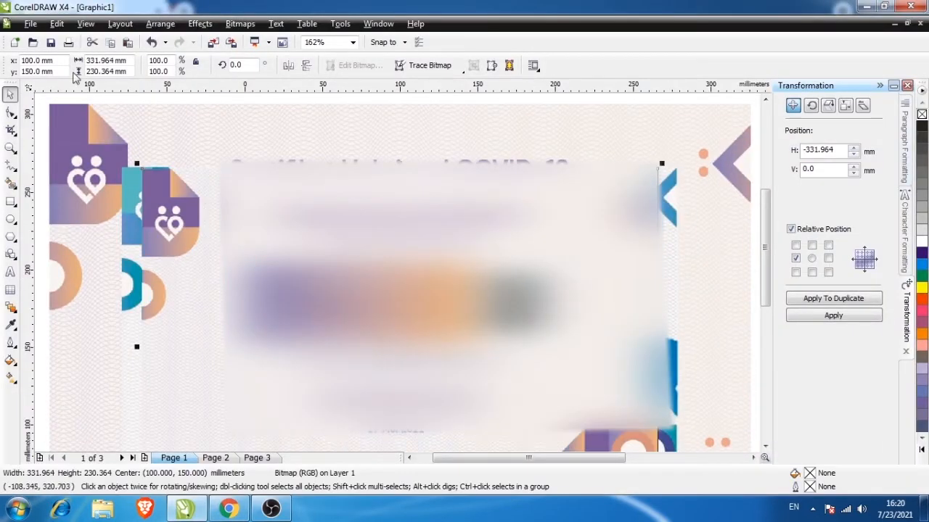
{"action": "double_click", "coordinate": [129, 60]}
{"action": "type", "text": "88"}
{"action": "key", "text": "Tab"}
{"action": "type", "text": "55"}
{"action": "key", "text": "Return"}
Repeat the 88 x 55 mm resize on each of the other oversized pasted certificates
{"action": "left_click", "coordinate": [196, 297]}
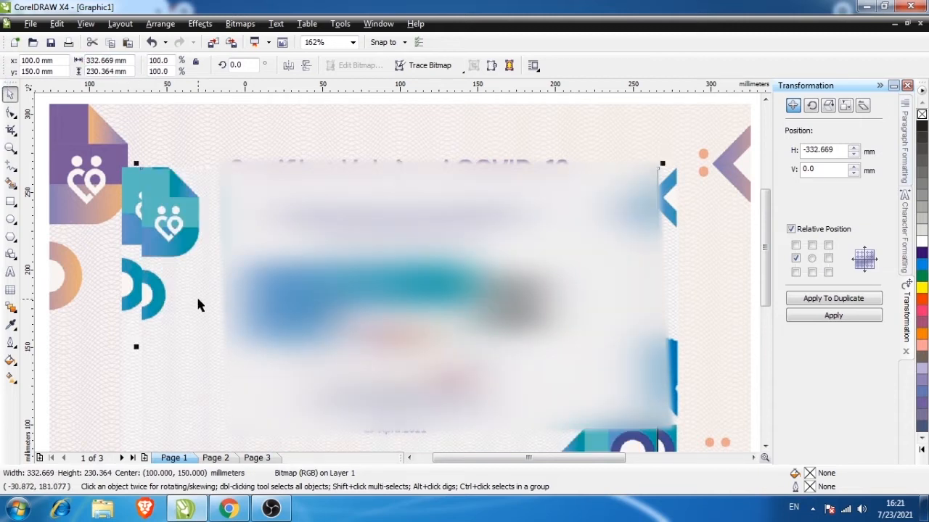
{"action": "key", "text": "ctrl+r"}
{"action": "left_click", "coordinate": [207, 225]}
{"action": "key", "text": "ctrl+r"}
{"action": "left_click", "coordinate": [278, 163]}
{"action": "key", "text": "ctrl+r"}
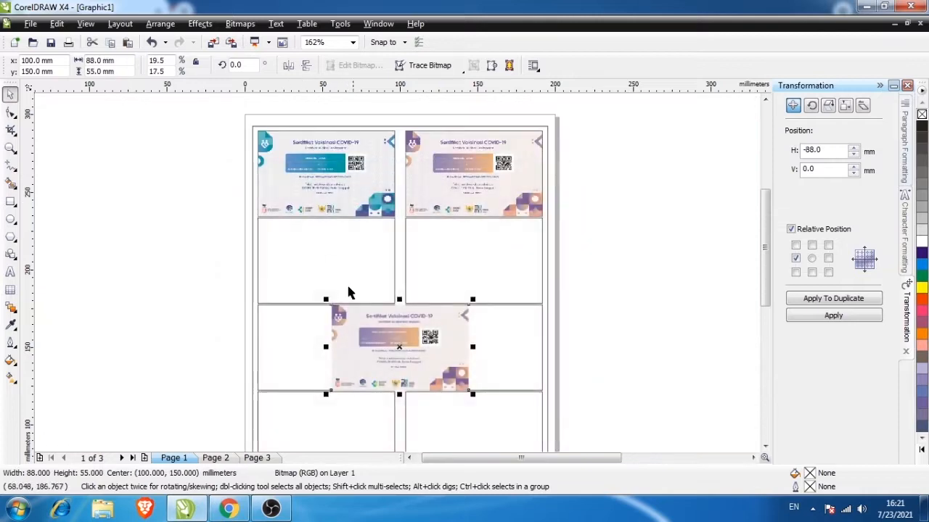
Center the topmost purple certificate on the left rectangle of the grid's second row
{"action": "left_click", "coordinate": [344, 259], "text": "shift"}
{"action": "key", "text": "c"}
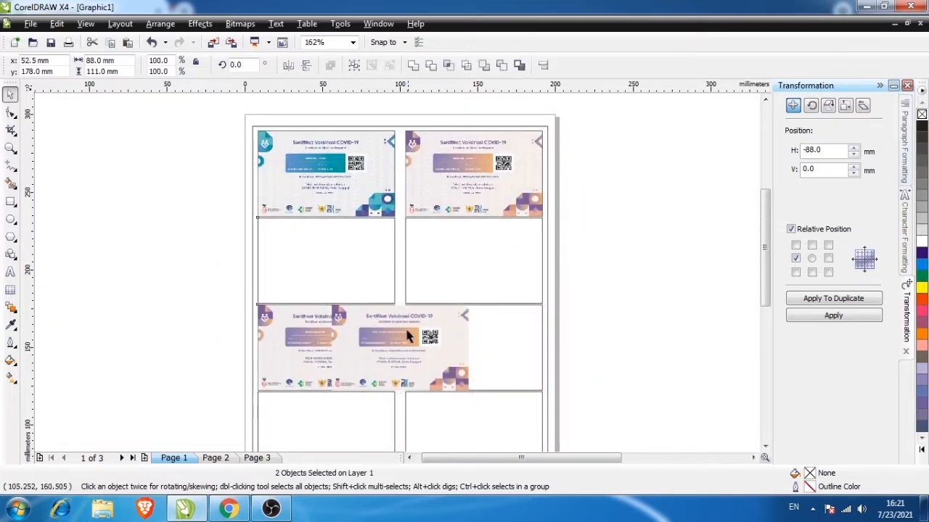
{"action": "key", "text": "e"}
{"action": "left_click", "coordinate": [412, 341]}
Move the purple certificate out of the left column and center it on the second row's right rectangle
{"action": "left_click_drag", "start_coordinate": [321, 251], "coordinate": [431, 284]}
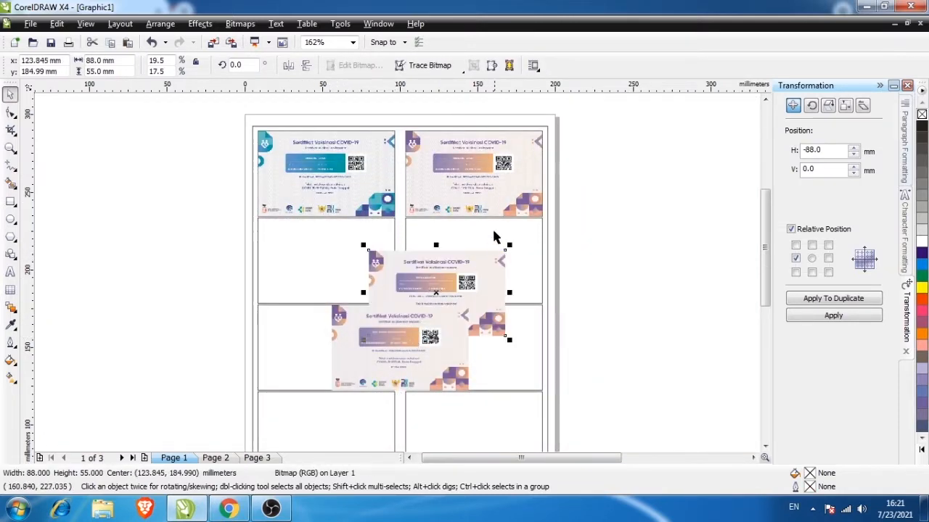
{"action": "left_click", "coordinate": [494, 232], "text": "shift"}
{"action": "key", "text": "c"}
{"action": "key", "text": "e"}
Center the next purple certificate on the third row's right rectangle and the blue one on the third row's left rectangle
{"action": "left_click", "coordinate": [412, 343]}
{"action": "left_click", "coordinate": [476, 338], "text": "shift"}
{"action": "key", "text": "c"}
{"action": "key", "text": "e"}
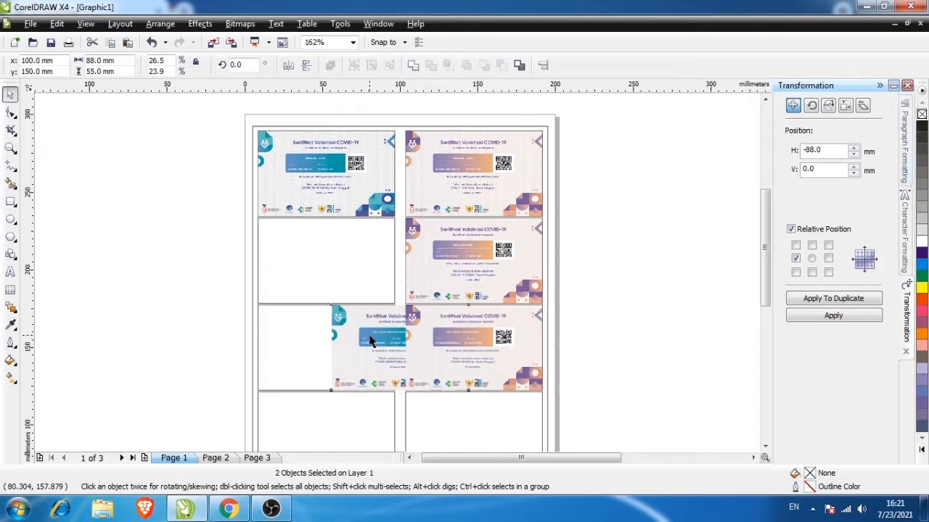
{"action": "left_click", "coordinate": [407, 341]}
{"action": "left_click", "coordinate": [284, 331], "text": "shift"}
{"action": "key", "text": "c"}
{"action": "key", "text": "e"}
Center the certificate with the Indonesia map on the left rectangle of the grid's second row
{"action": "left_click", "coordinate": [404, 328]}
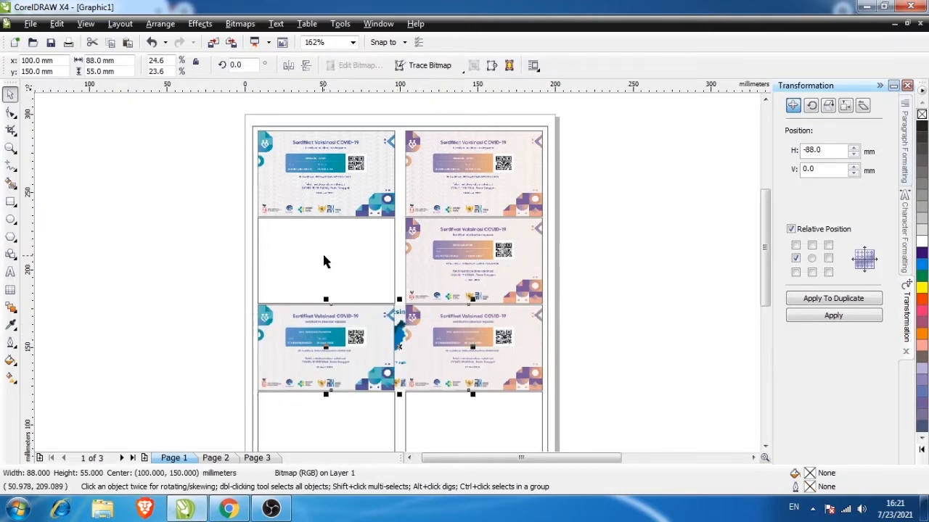
{"action": "left_click", "coordinate": [322, 251], "text": "shift"}
{"action": "key", "text": "c"}
{"action": "key", "text": "e"}
{"action": "key", "text": "Escape"}
{"action": "left_click_drag", "start_coordinate": [245, 209], "coordinate": [415, 319]}
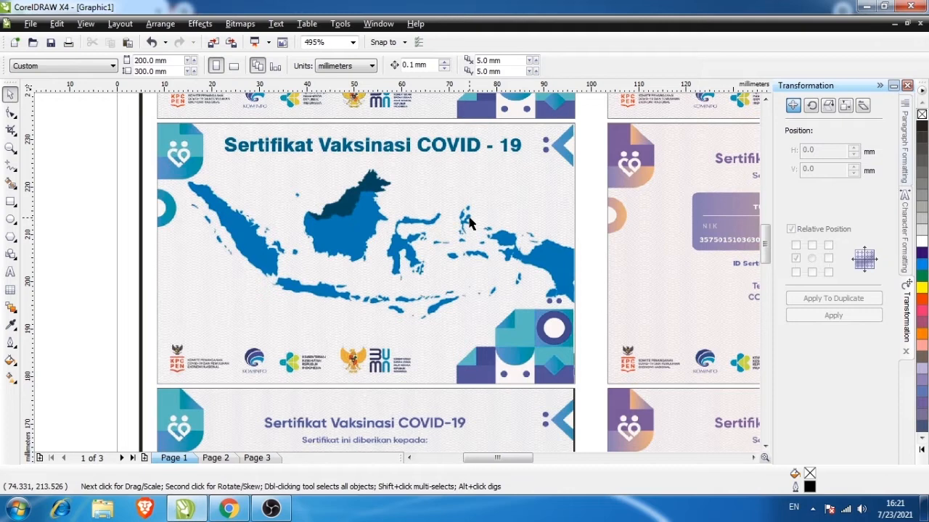
Switch to the WhatsApp chat in Chrome and look through the earlier forwarded certificate files and photos
{"action": "key", "text": "alt+Tab"}
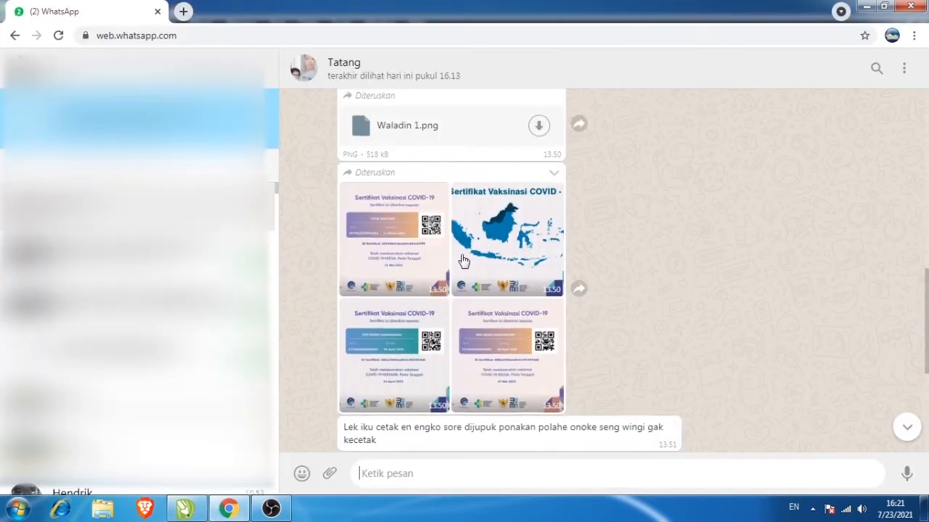
{"action": "scroll", "coordinate": [460, 263], "scroll_direction": "up", "scroll_amount": 5}
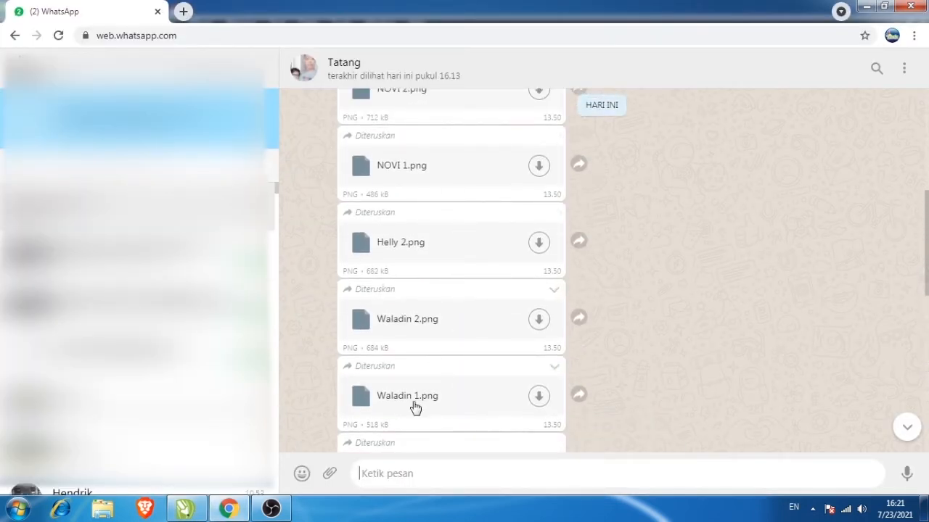
{"action": "scroll", "coordinate": [447, 270], "scroll_direction": "up", "scroll_amount": 8}
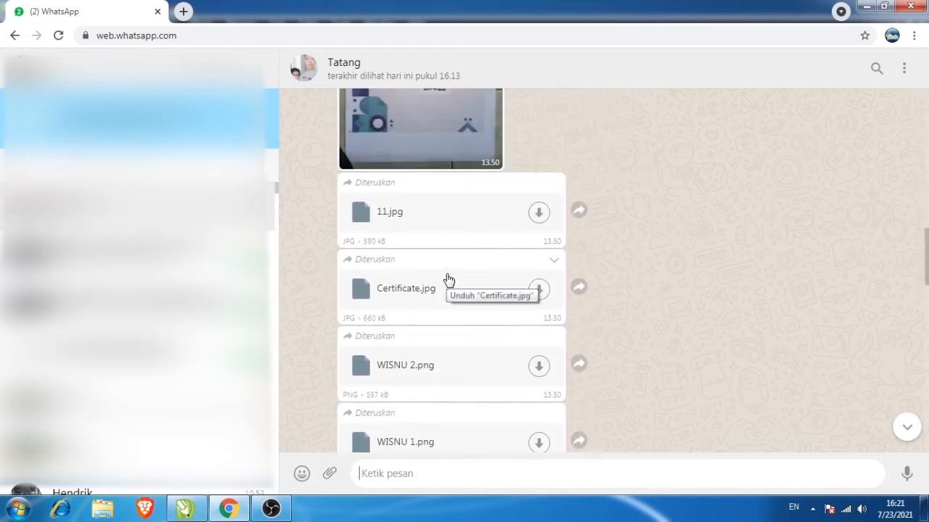
{"action": "scroll", "coordinate": [468, 261], "scroll_direction": "up", "scroll_amount": 6}
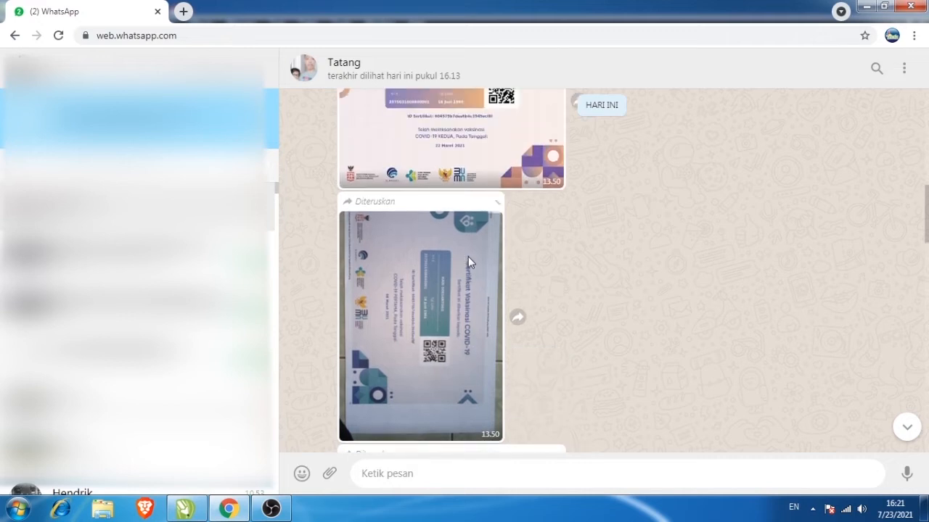
{"action": "scroll", "coordinate": [470, 263], "scroll_direction": "up", "scroll_amount": 5}
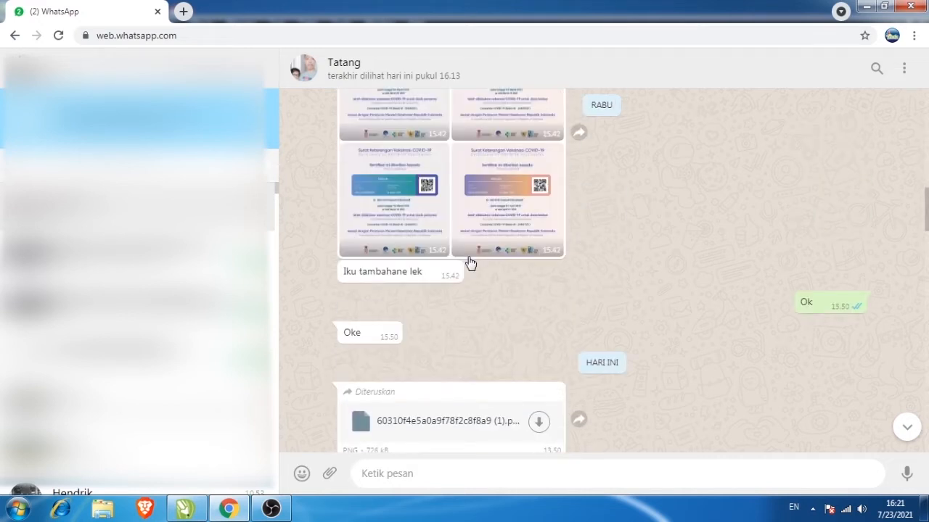
{"action": "scroll", "coordinate": [468, 262], "scroll_direction": "down", "scroll_amount": 3}
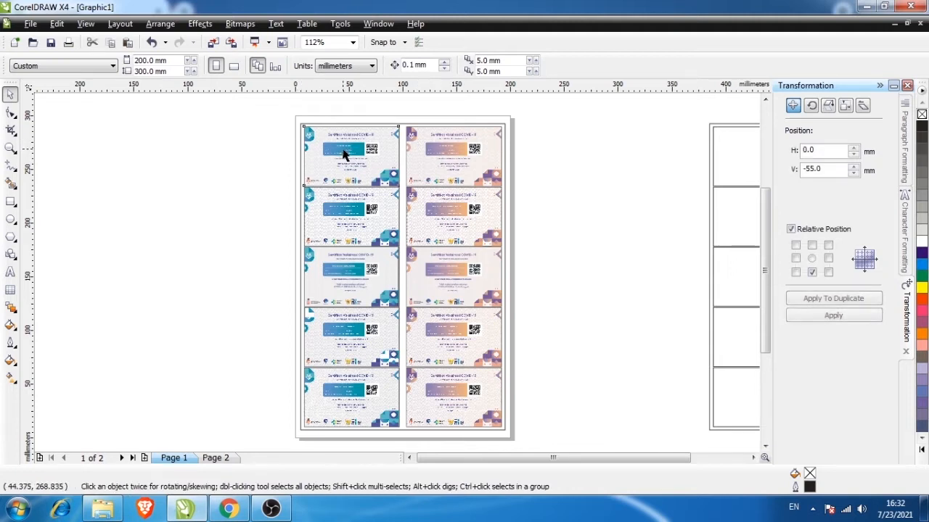
Check the individual certificate images on the filled Page 1 one by one
{"action": "left_click", "coordinate": [341, 195]}
{"action": "left_click", "coordinate": [331, 211]}
{"action": "left_click", "coordinate": [327, 257]}
{"action": "left_click", "coordinate": [330, 317]}
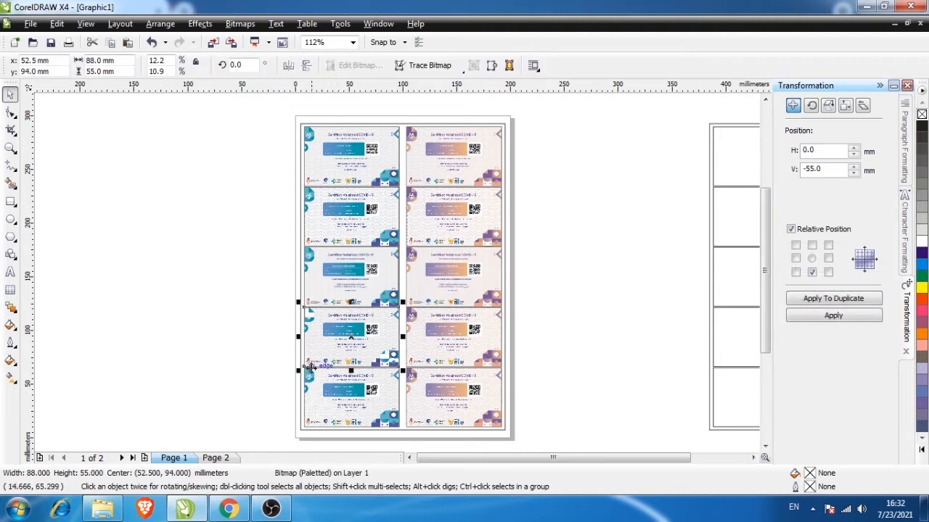
{"action": "left_click", "coordinate": [337, 395]}
{"action": "left_click", "coordinate": [476, 382]}
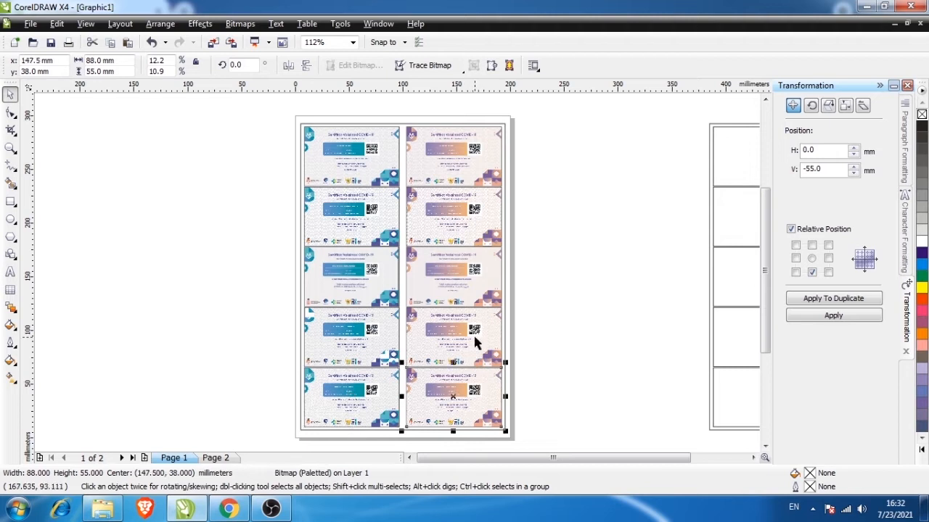
{"action": "left_click", "coordinate": [474, 337]}
{"action": "left_click", "coordinate": [378, 336]}
Select all ten certificate images on Page 1 together, leaving out the frame rectangles
{"action": "left_click", "coordinate": [370, 389]}
{"action": "left_click", "coordinate": [440, 396], "text": "shift"}
{"action": "left_click", "coordinate": [443, 355], "text": "shift"}
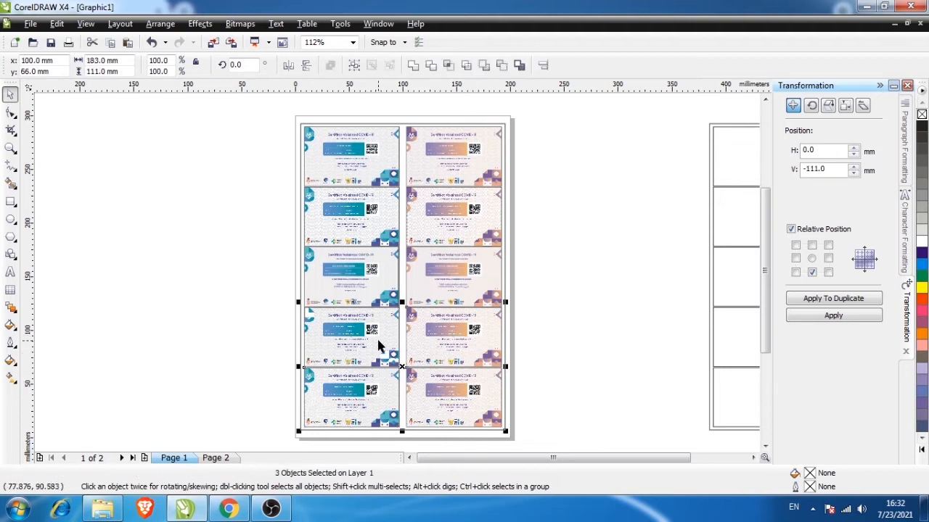
{"action": "left_click", "coordinate": [377, 336], "text": "shift"}
{"action": "left_click", "coordinate": [363, 277], "text": "shift"}
{"action": "left_click", "coordinate": [442, 278], "text": "shift"}
{"action": "left_click", "coordinate": [371, 214], "text": "shift"}
{"action": "left_click", "coordinate": [434, 204], "text": "shift"}
{"action": "left_click", "coordinate": [429, 175], "text": "shift"}
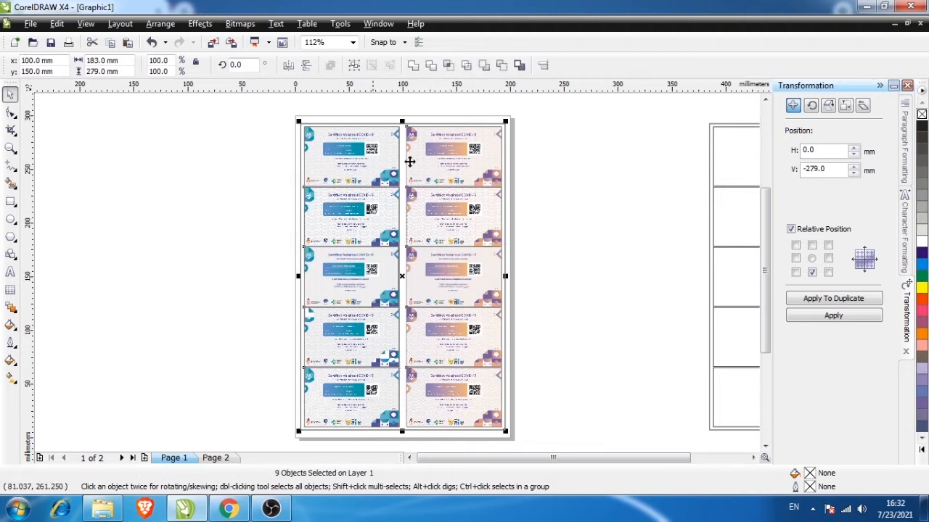
{"action": "left_click", "coordinate": [354, 155], "text": "shift"}
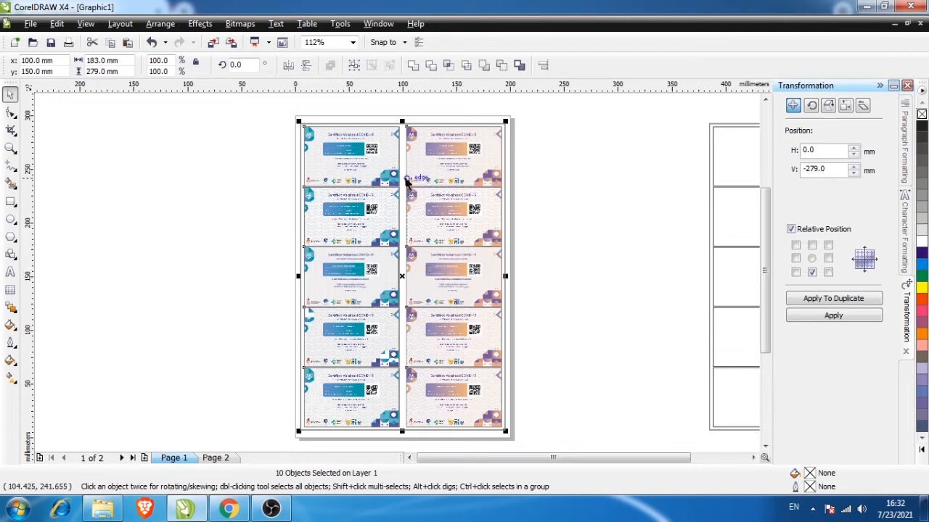
Move the ten selected certificates off the page into the empty area beside it, and undo the move
{"action": "left_click", "coordinate": [10, 148]}
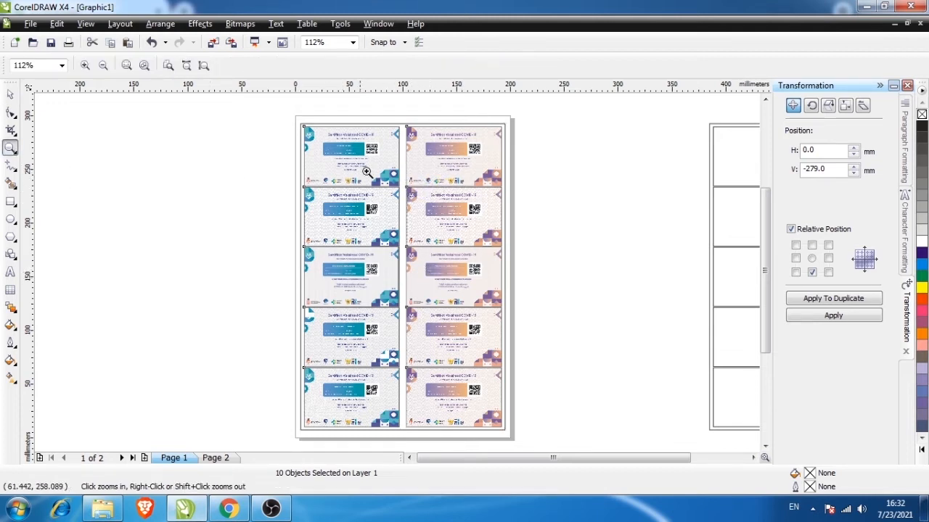
{"action": "key", "text": "space"}
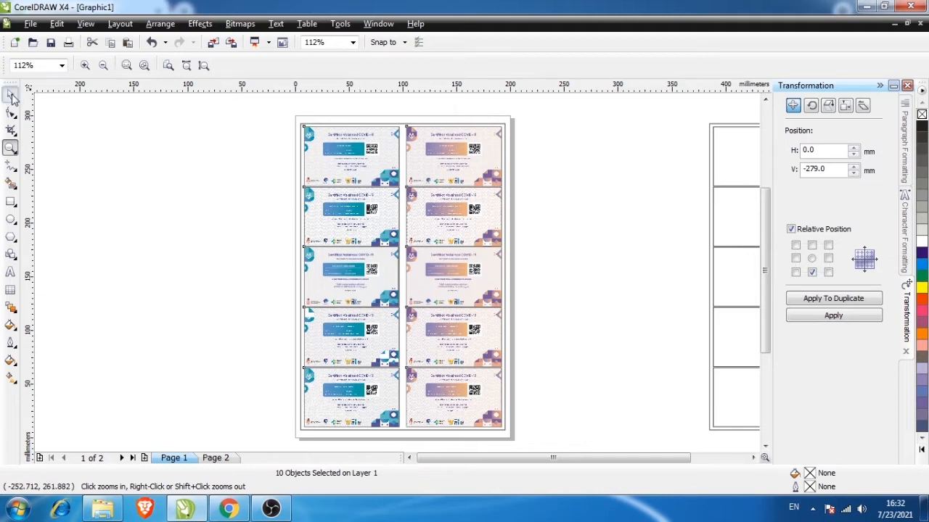
{"action": "left_click_drag", "start_coordinate": [401, 278], "coordinate": [155, 279]}
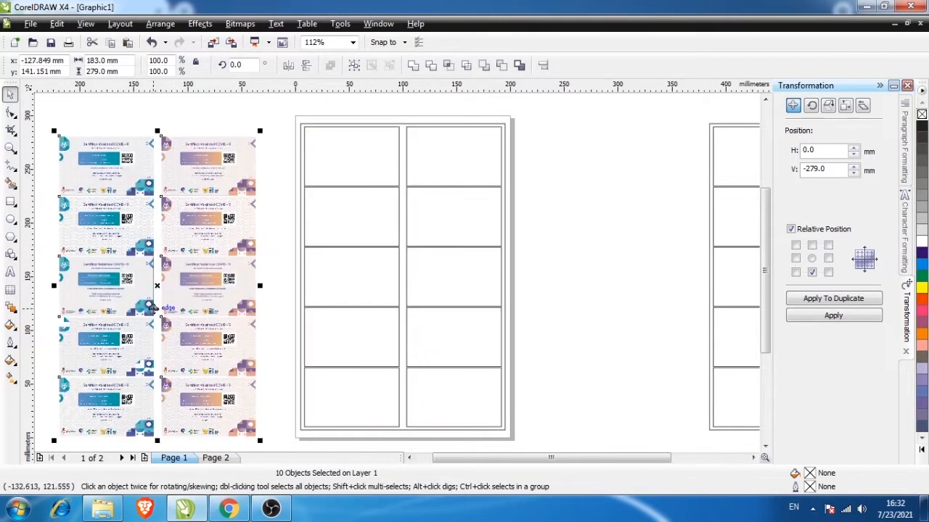
{"action": "key", "text": "ctrl+z"}
Adjust the ten selected certificates in the Image Adjustment Lab with brightness -30 and contrast 30, and deselect them
{"action": "left_click", "coordinate": [240, 23]}
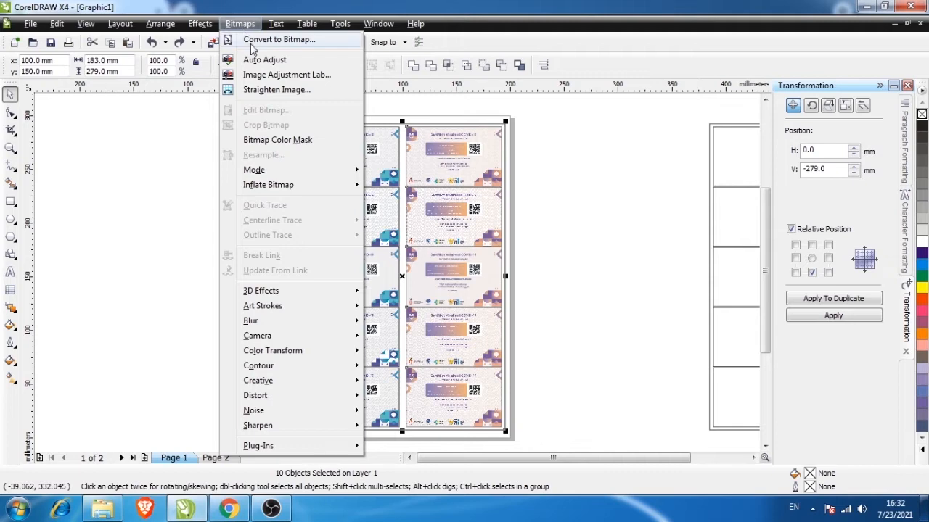
{"action": "left_click", "coordinate": [276, 75]}
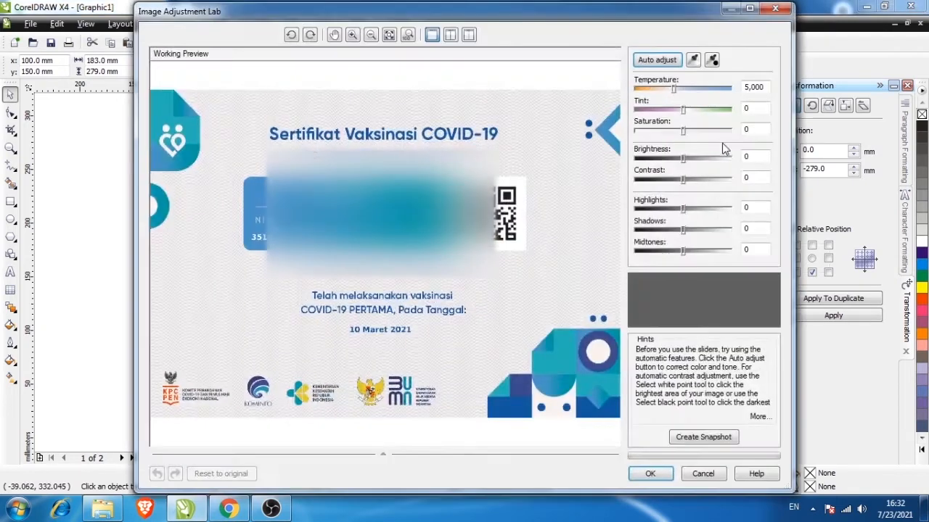
{"action": "left_click", "coordinate": [754, 159]}
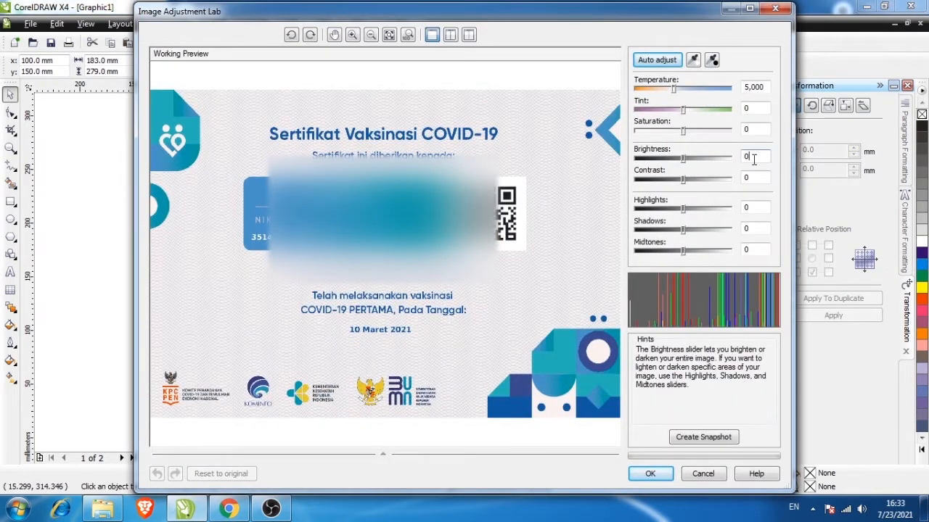
{"action": "type", "text": "-"}
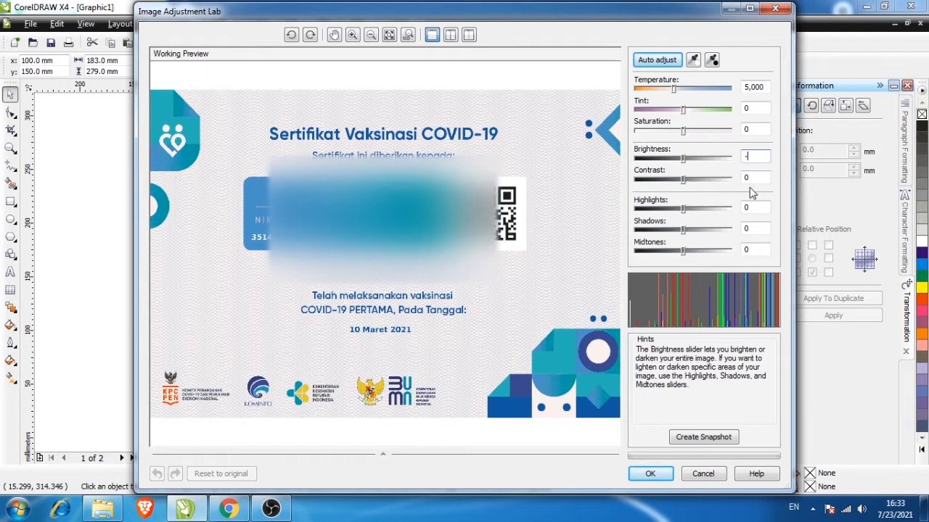
{"action": "type", "text": "30"}
{"action": "left_click", "coordinate": [745, 178]}
{"action": "type", "text": "30"}
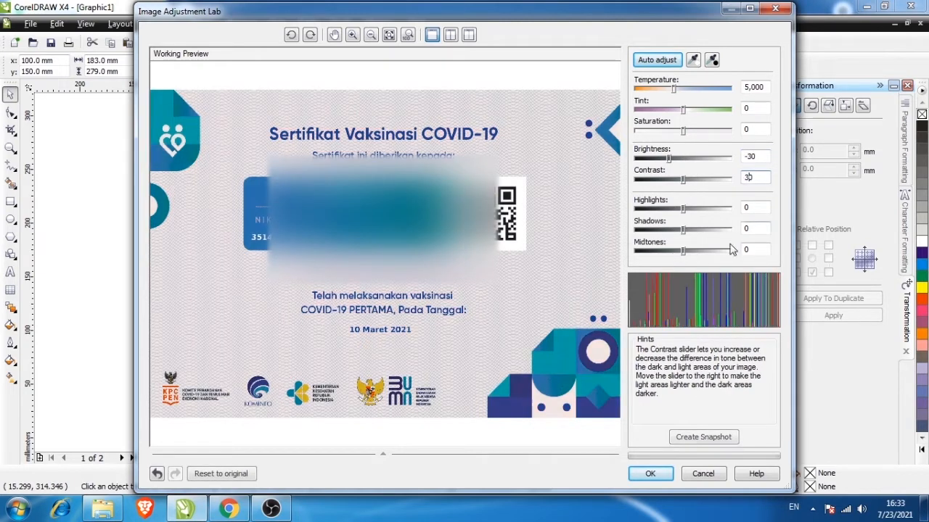
{"action": "left_click", "coordinate": [750, 207]}
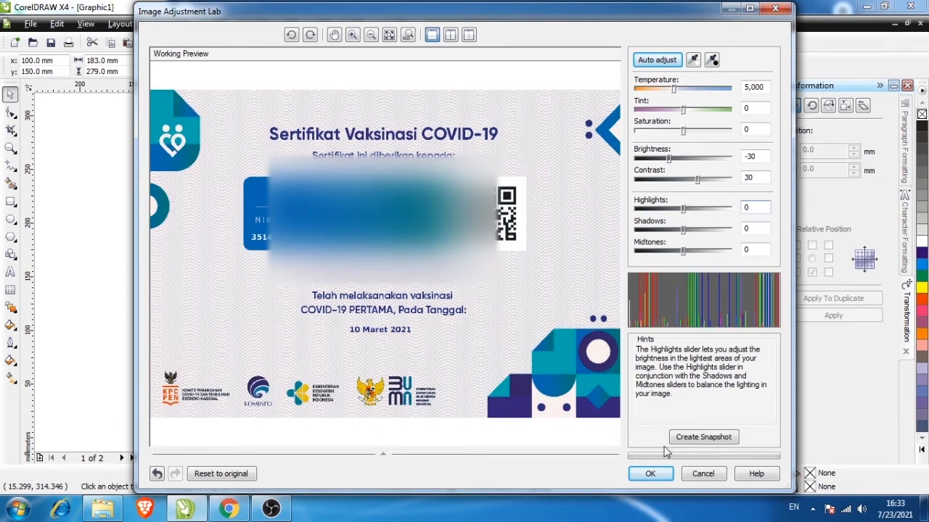
{"action": "left_click", "coordinate": [650, 474]}
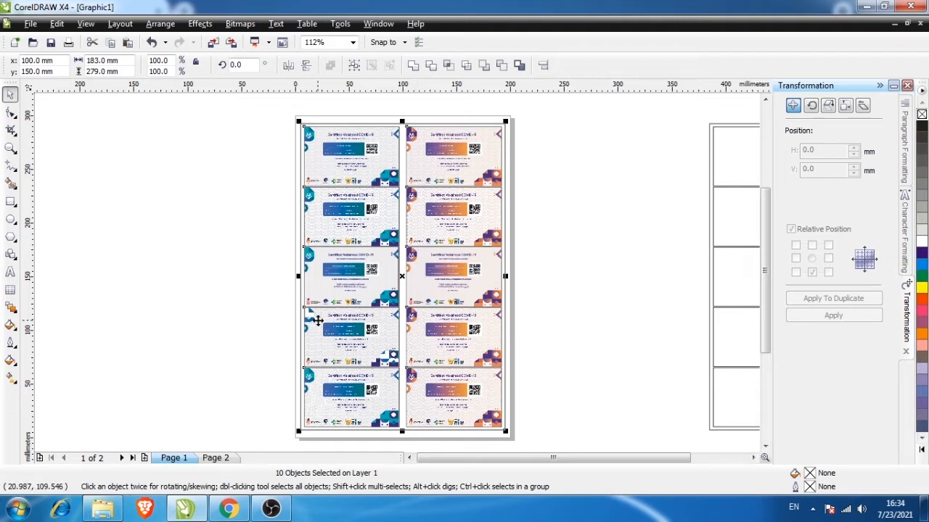
{"action": "left_click", "coordinate": [530, 216]}
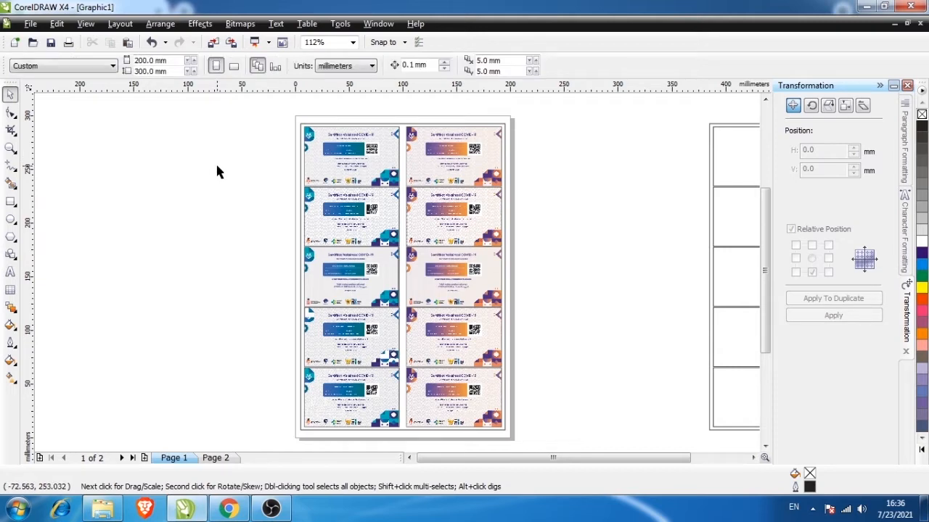
Limit the EPSON L120 print range to the current page and choose a user-defined document size in its properties
{"action": "key", "text": "ctrl+p"}
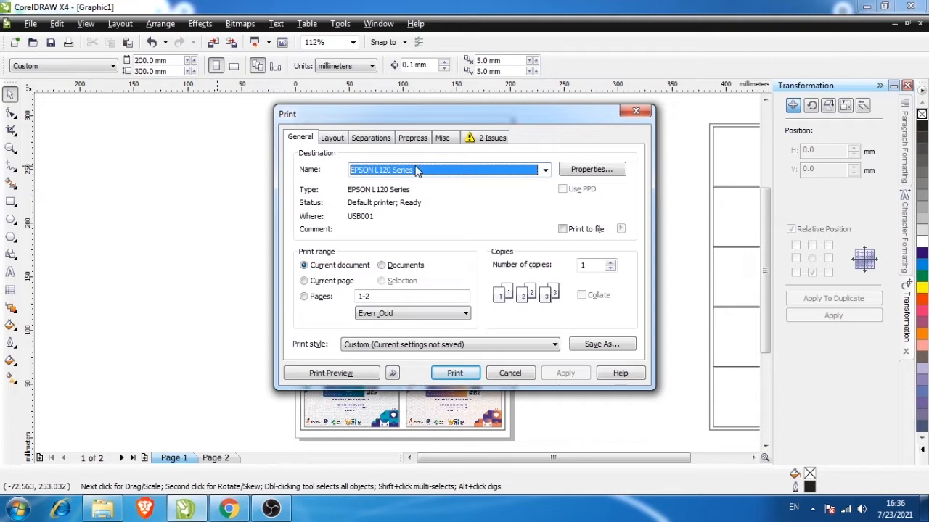
{"action": "left_click", "coordinate": [323, 280]}
{"action": "left_click", "coordinate": [589, 170]}
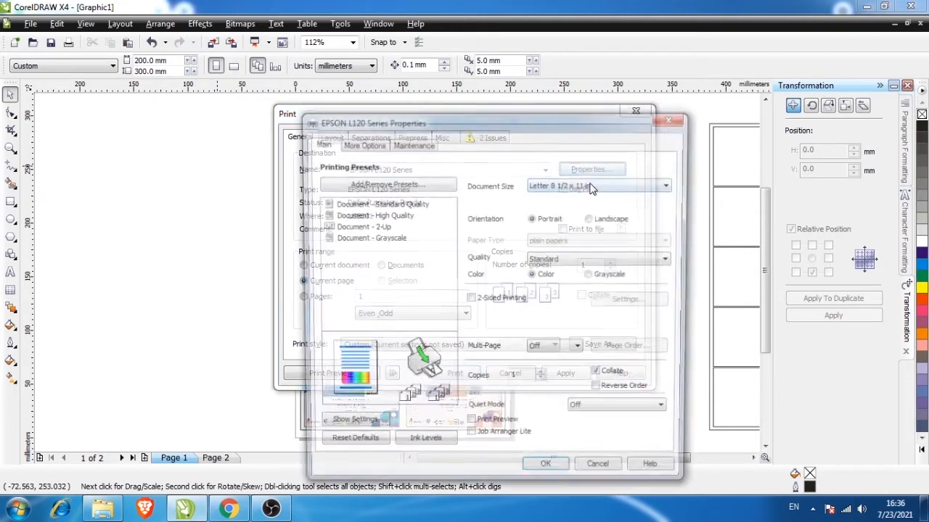
{"action": "left_click", "coordinate": [572, 187]}
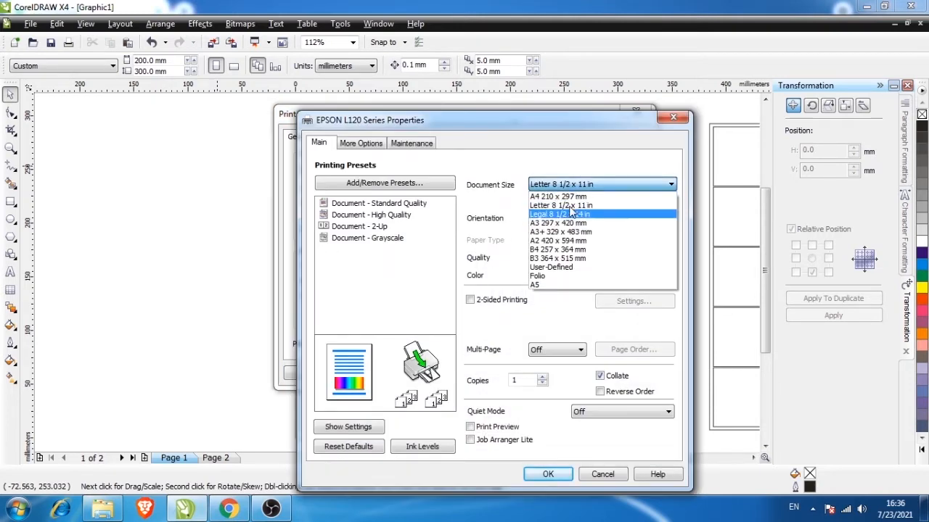
{"action": "left_click", "coordinate": [569, 268]}
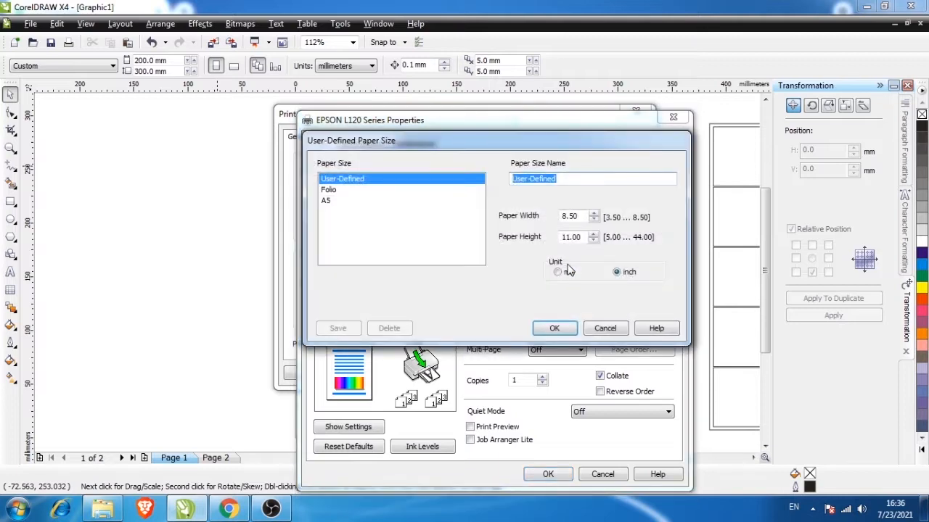
Save a custom paper size named ID card, 200 mm wide and 300 mm high, and use it as the document size
{"action": "left_click", "coordinate": [557, 273]}
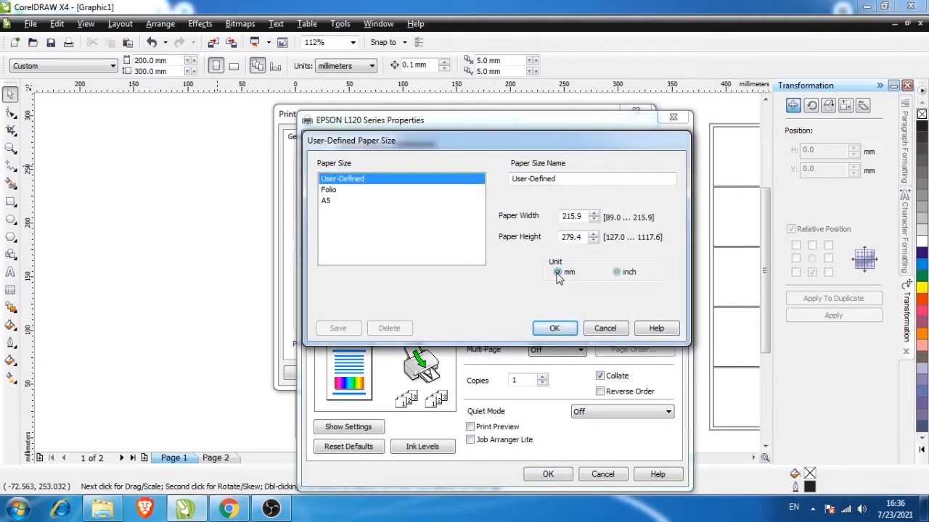
{"action": "left_click_drag", "start_coordinate": [564, 177], "coordinate": [473, 190]}
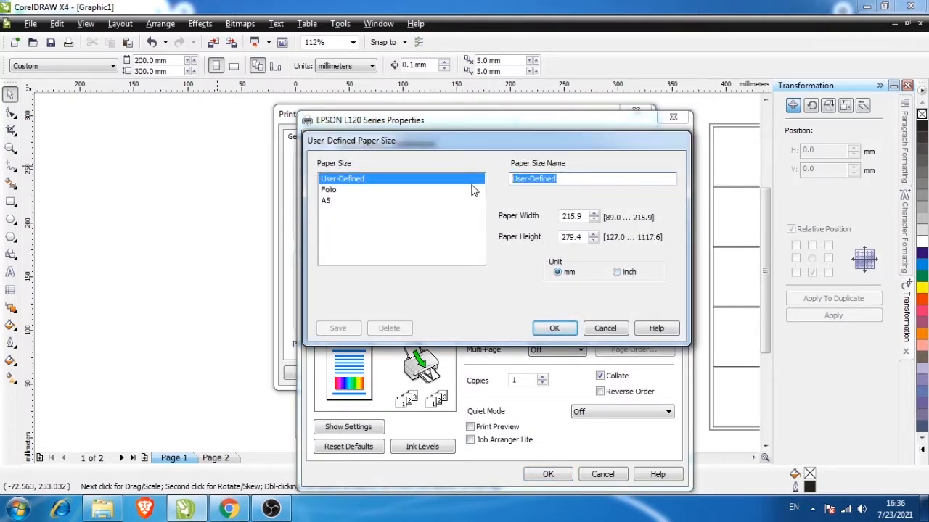
{"action": "type", "text": "ID card"}
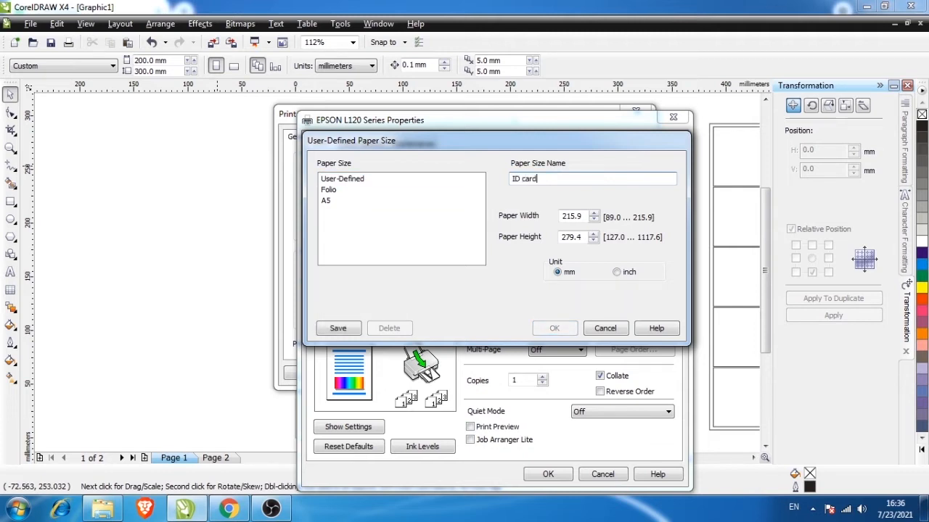
{"action": "double_click", "coordinate": [578, 217]}
{"action": "type", "text": "200"}
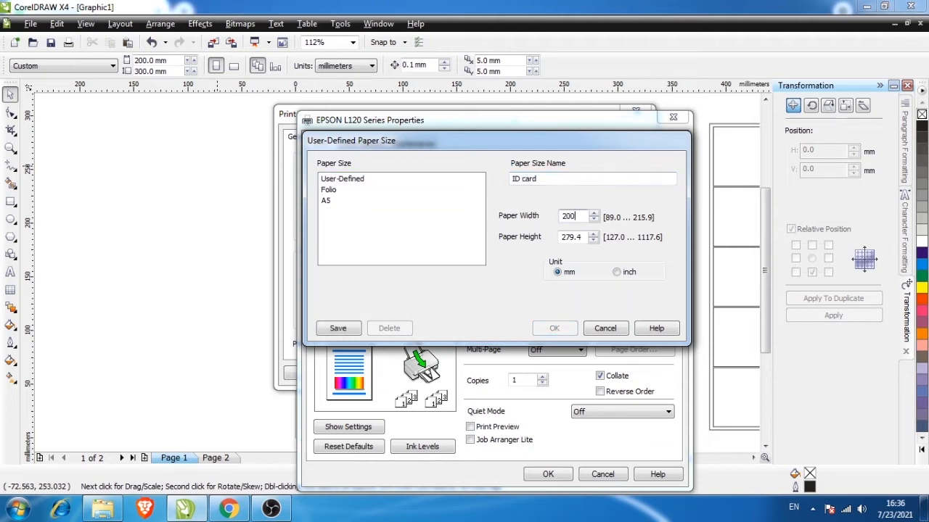
{"action": "double_click", "coordinate": [566, 237]}
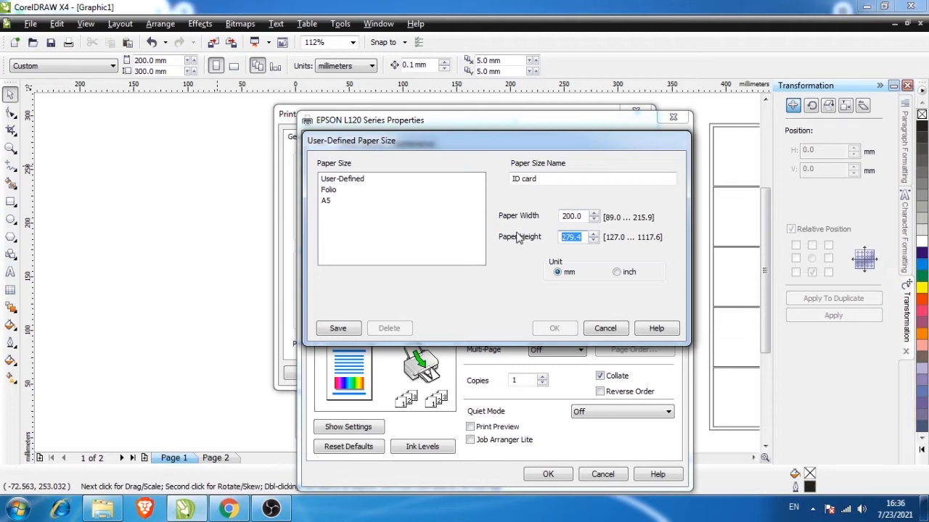
{"action": "type", "text": "300"}
{"action": "left_click", "coordinate": [338, 328]}
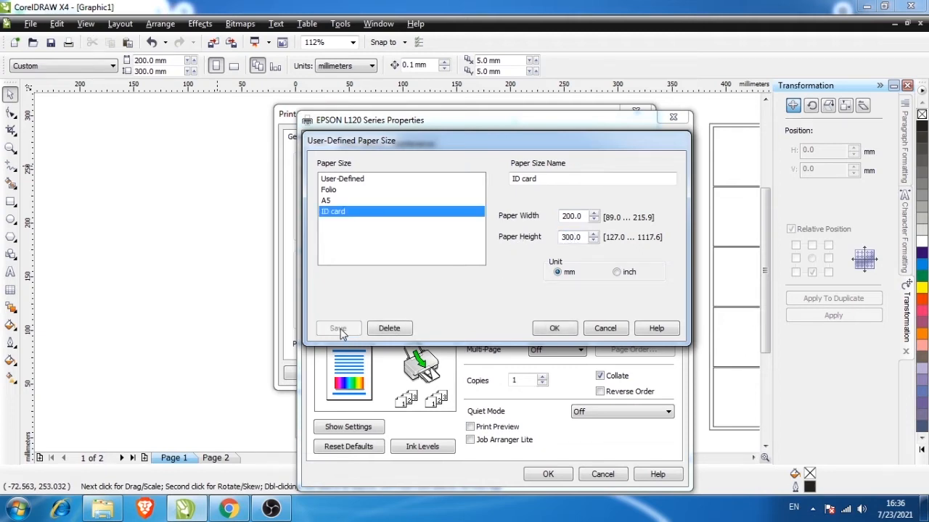
{"action": "left_click", "coordinate": [555, 329]}
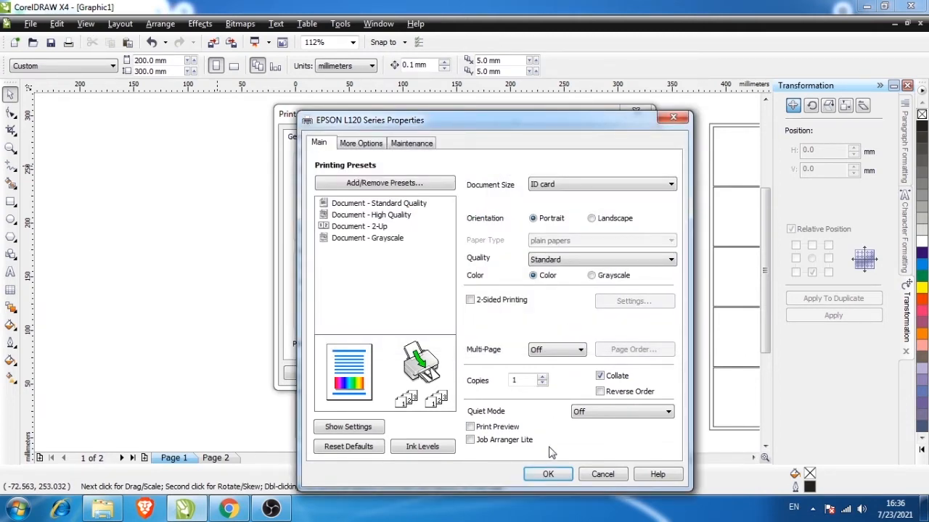
Set the EPSON L120 print quality to High and accept the printer properties
{"action": "left_click", "coordinate": [568, 263]}
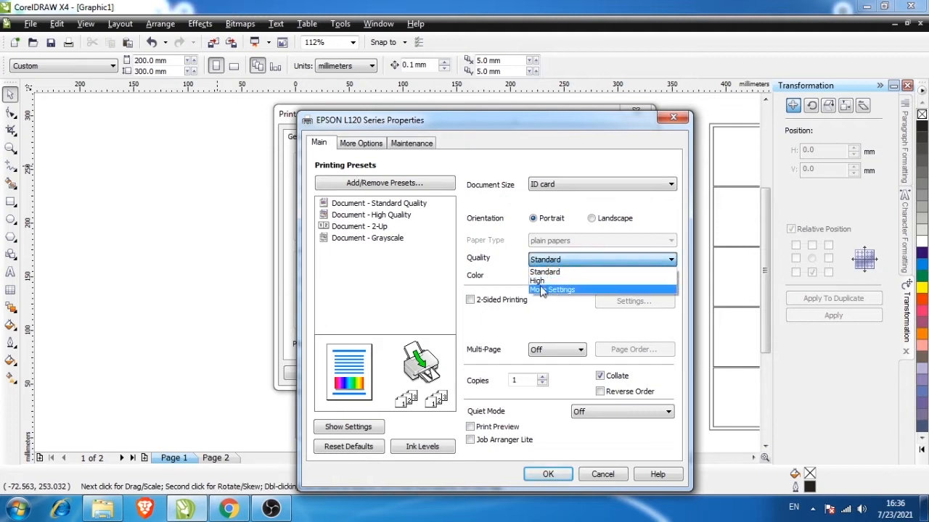
{"action": "left_click", "coordinate": [549, 281]}
{"action": "left_click", "coordinate": [548, 474]}
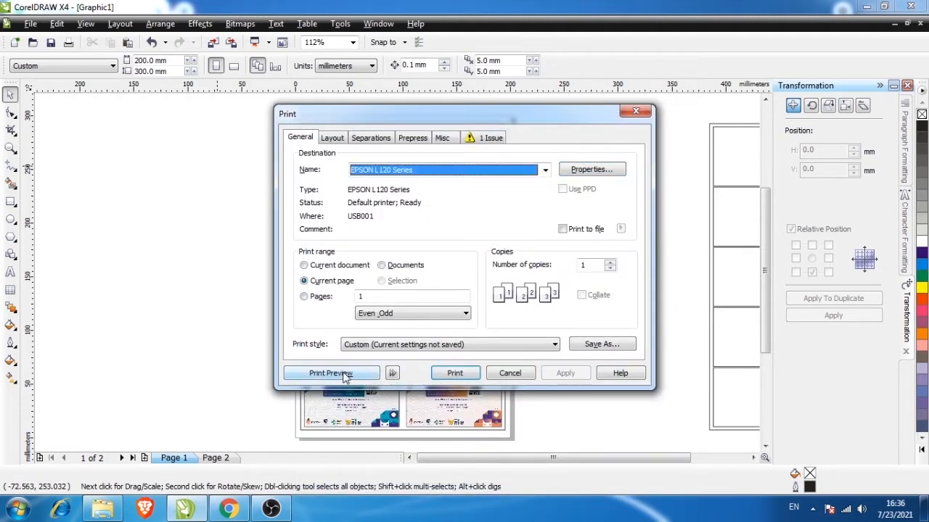
Check Page 1 in the print preview with mirroring switched on and off again, and leave the print setup without printing
{"action": "left_click", "coordinate": [331, 373]}
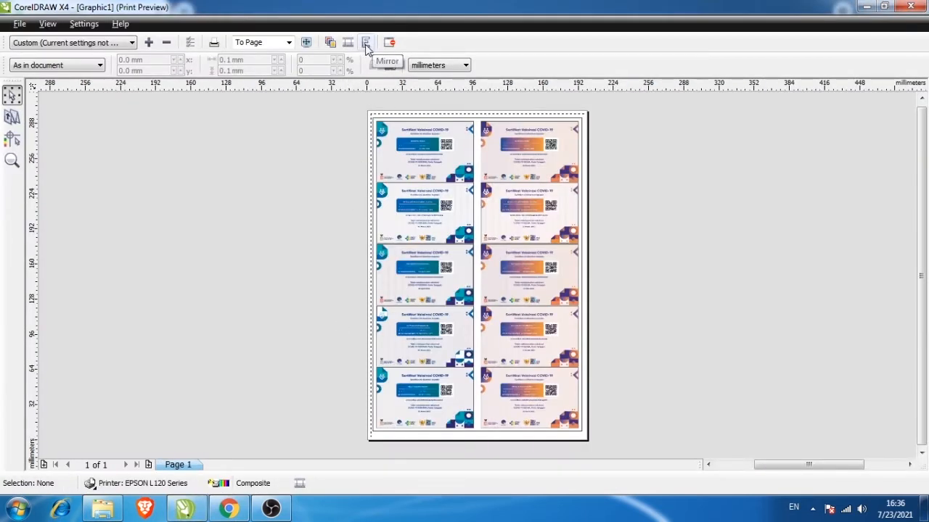
{"action": "left_click", "coordinate": [366, 43]}
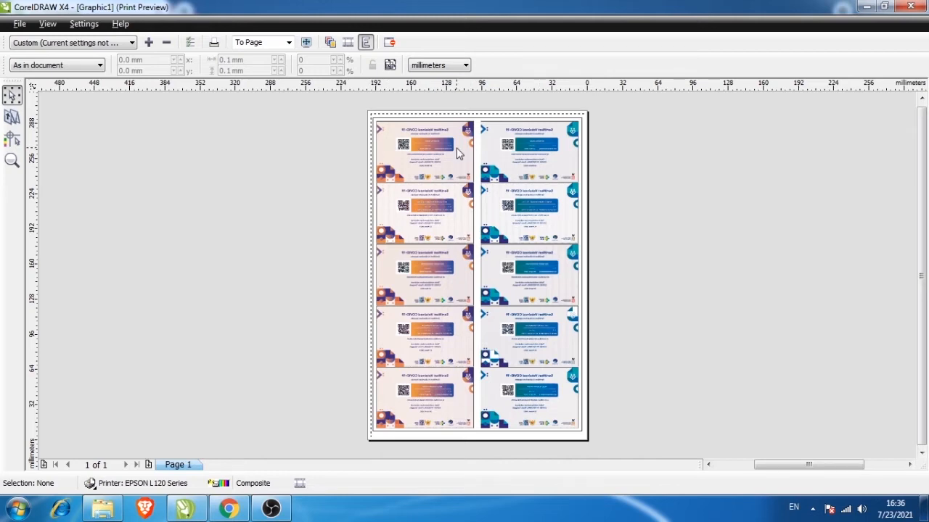
{"action": "left_click", "coordinate": [366, 42]}
{"action": "left_click", "coordinate": [390, 43]}
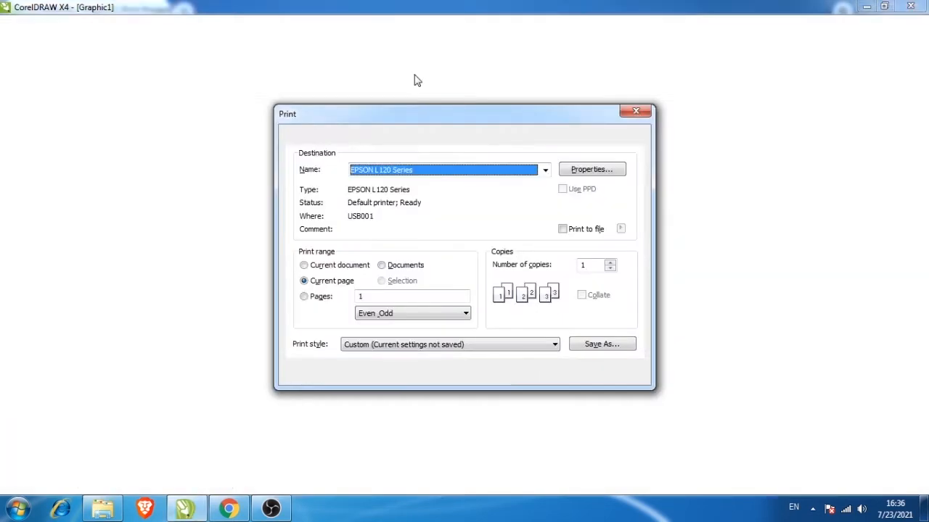
{"action": "left_click", "coordinate": [510, 374]}
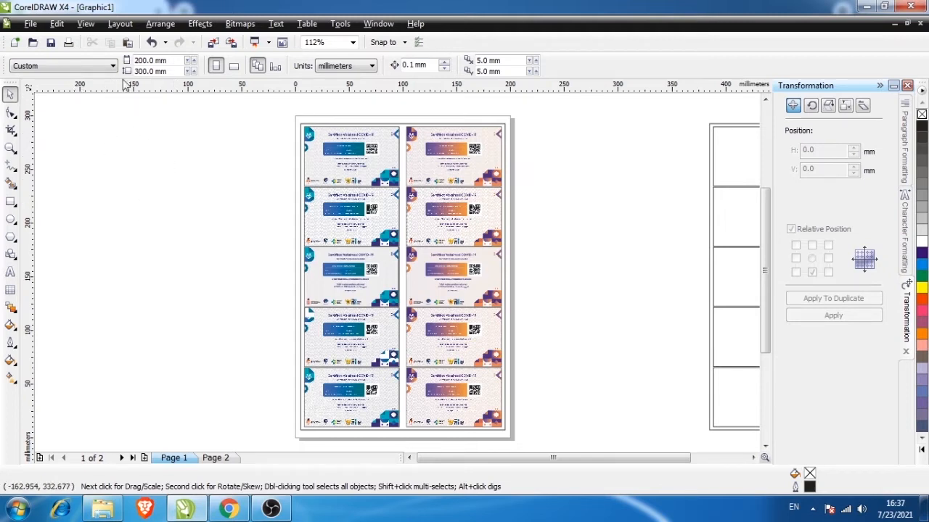
Set the page height to 330 mm
{"action": "left_click", "coordinate": [174, 71]}
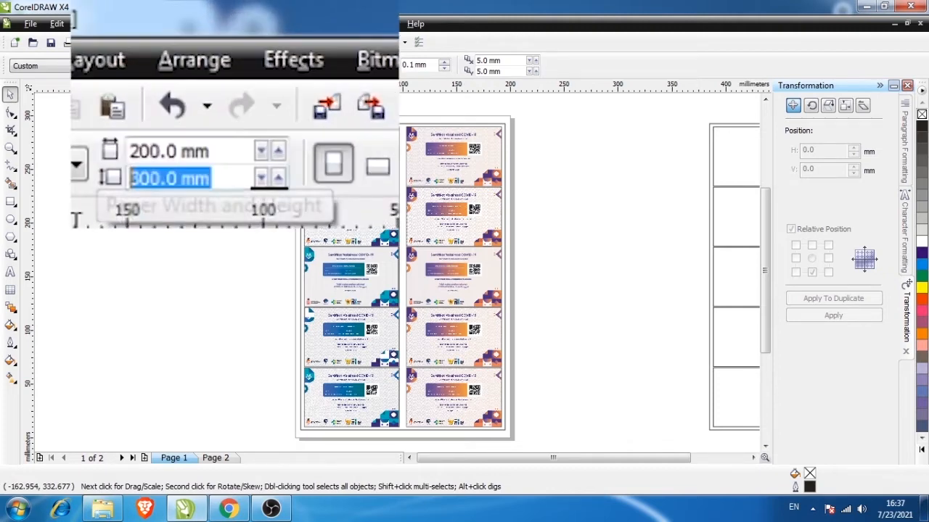
{"action": "type", "text": "3"}
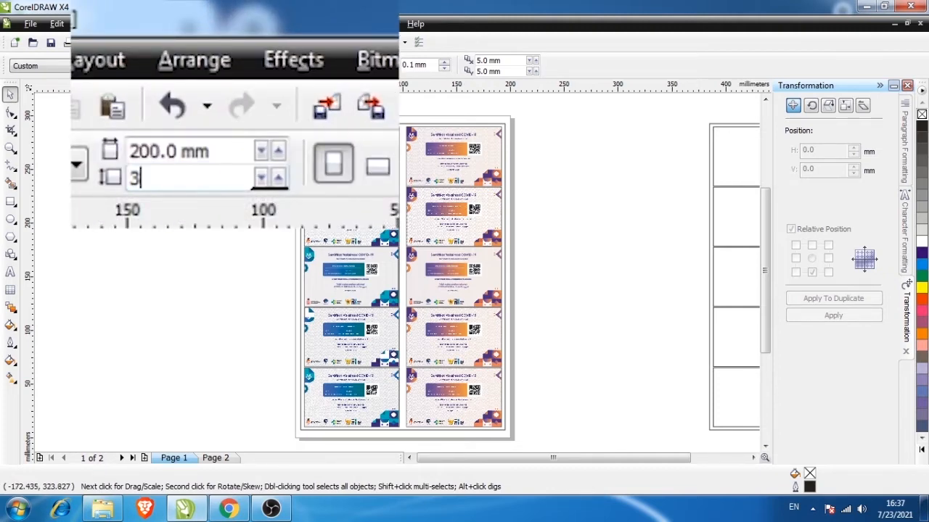
{"action": "type", "text": "30"}
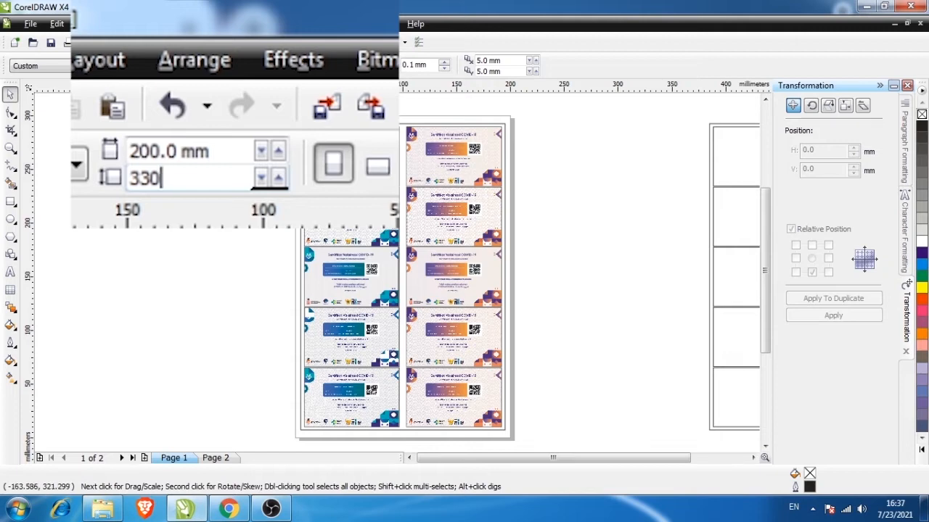
{"action": "key", "text": "Return"}
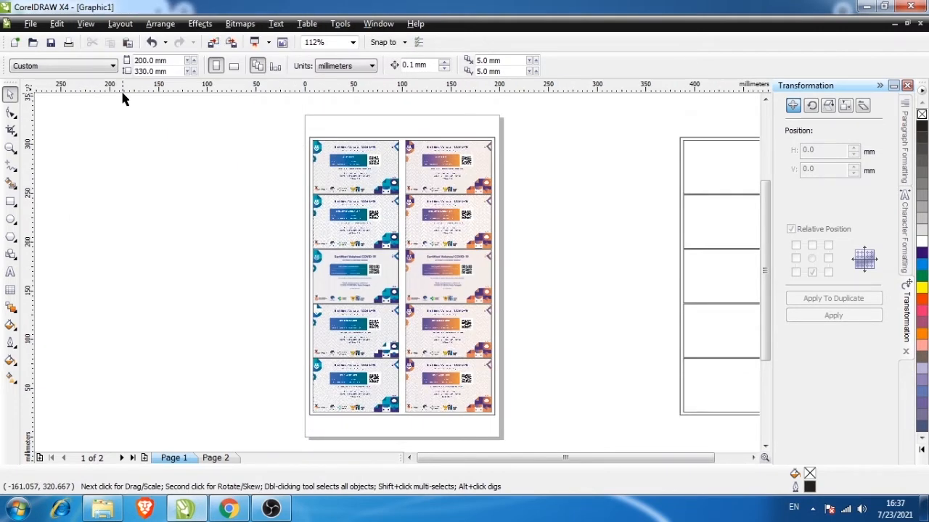
Move all certificates and frames on Page 1 straight down near the page's lower edge, centred vertically at about 150 mm, and deselect them
{"action": "left_click_drag", "start_coordinate": [122, 98], "coordinate": [530, 394]}
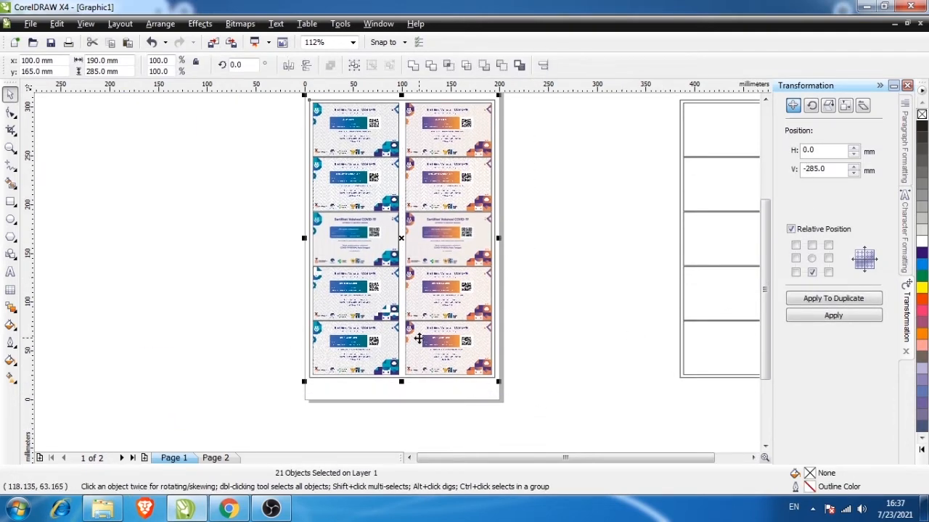
{"action": "scroll", "coordinate": [355, 214], "scroll_direction": "up", "scroll_amount": 2}
{"action": "left_click_drag", "start_coordinate": [355, 214], "coordinate": [352, 244]}
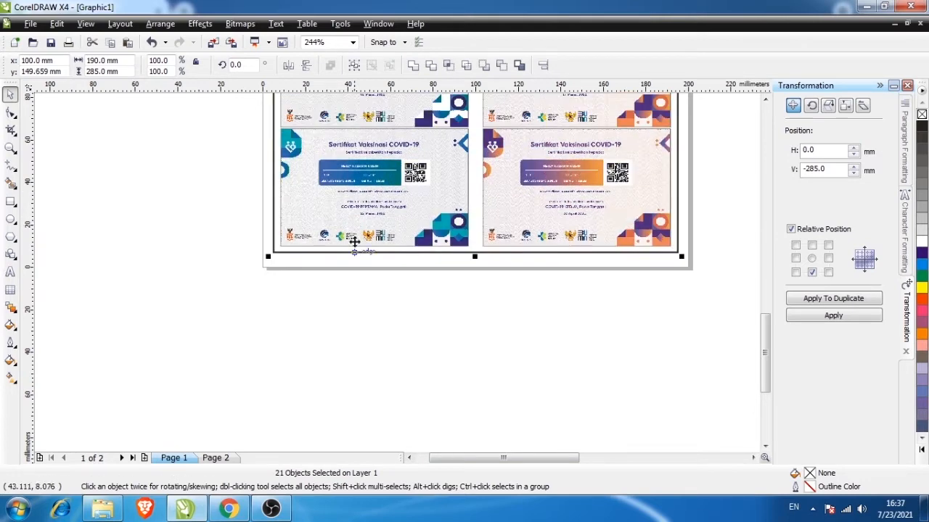
{"action": "left_click", "coordinate": [307, 379]}
{"action": "scroll", "coordinate": [326, 325], "scroll_direction": "down", "scroll_amount": 4}
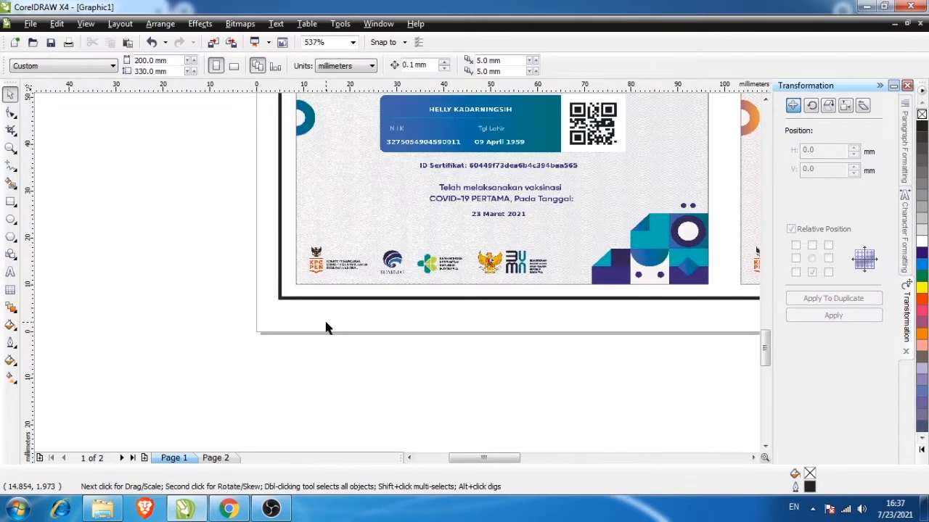
{"action": "key", "text": "F2"}
{"action": "left_click_drag", "start_coordinate": [210, 120], "coordinate": [459, 343]}
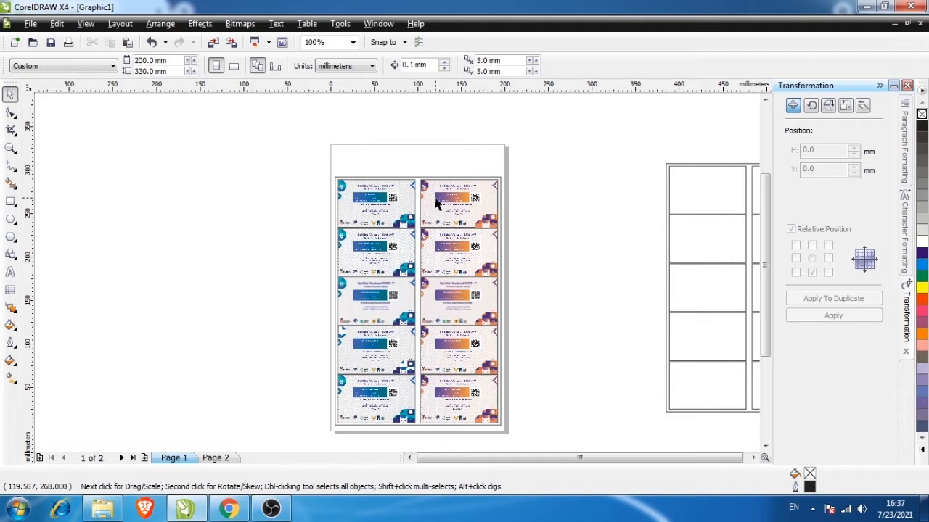
Set the print job to the DocuCentre-IV C5575 with its ID Card saved settings, and apply the current document as print range
{"action": "key", "text": "ctrl+p"}
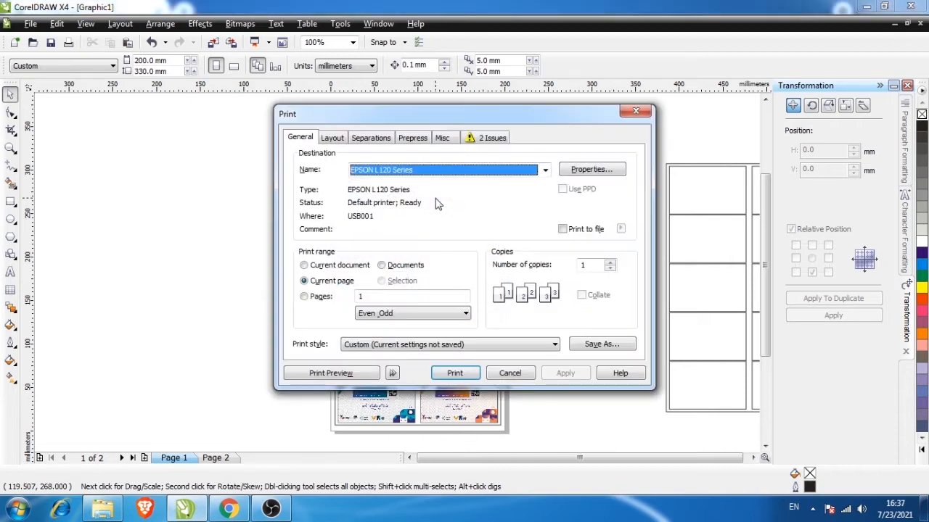
{"action": "left_click", "coordinate": [441, 174]}
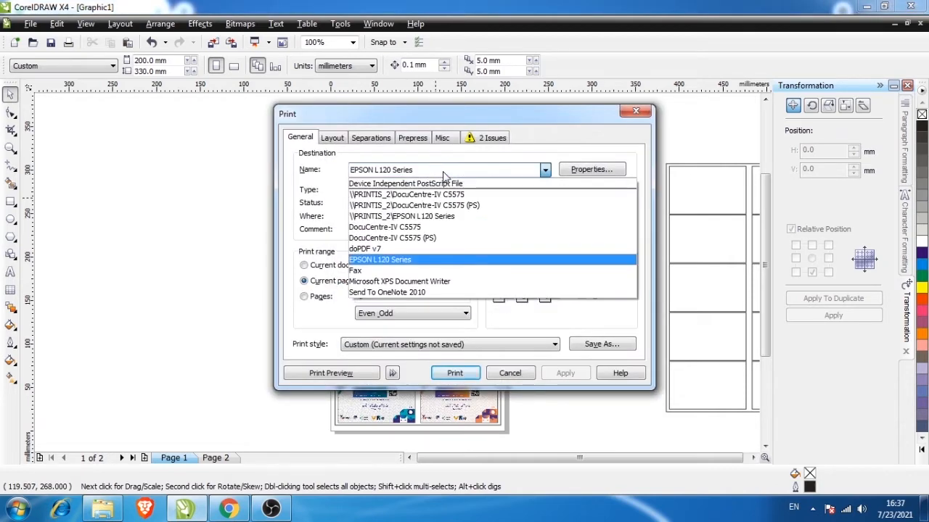
{"action": "left_click", "coordinate": [389, 230]}
{"action": "left_click", "coordinate": [581, 171]}
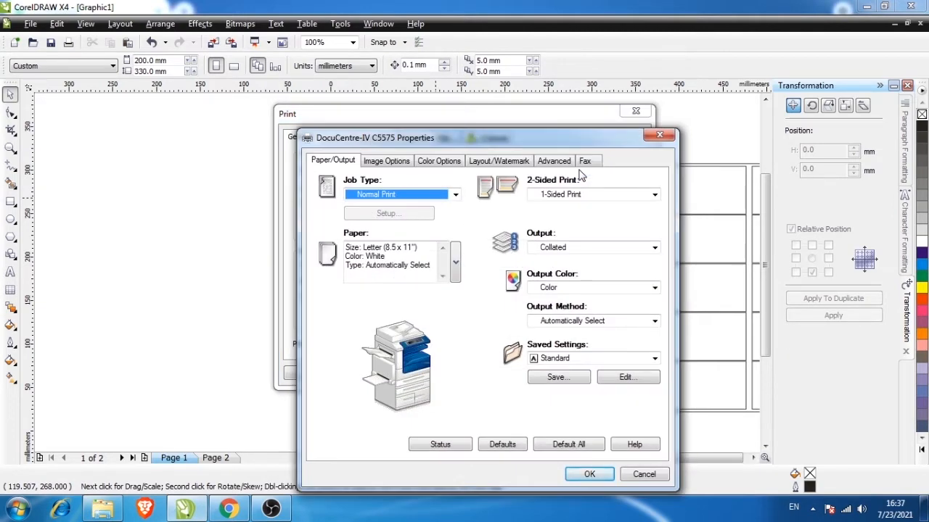
{"action": "left_click", "coordinate": [560, 358]}
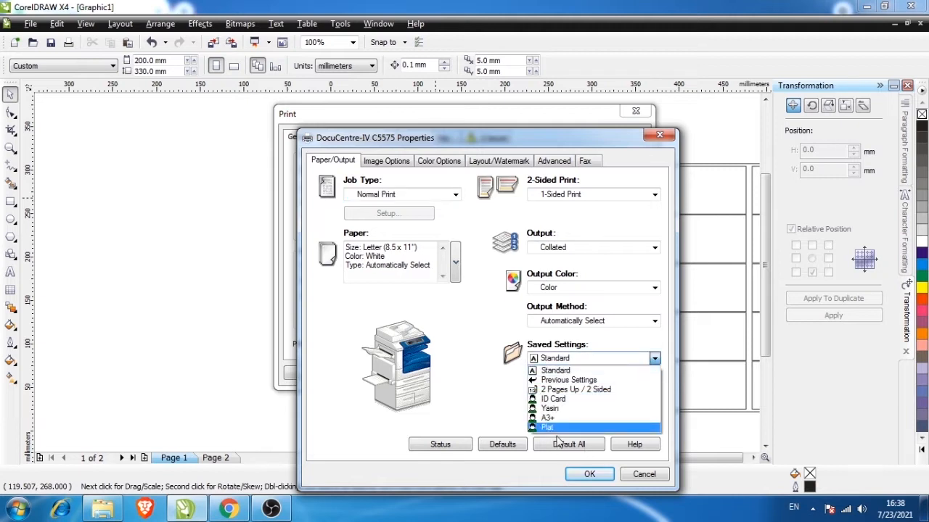
{"action": "left_click", "coordinate": [558, 401]}
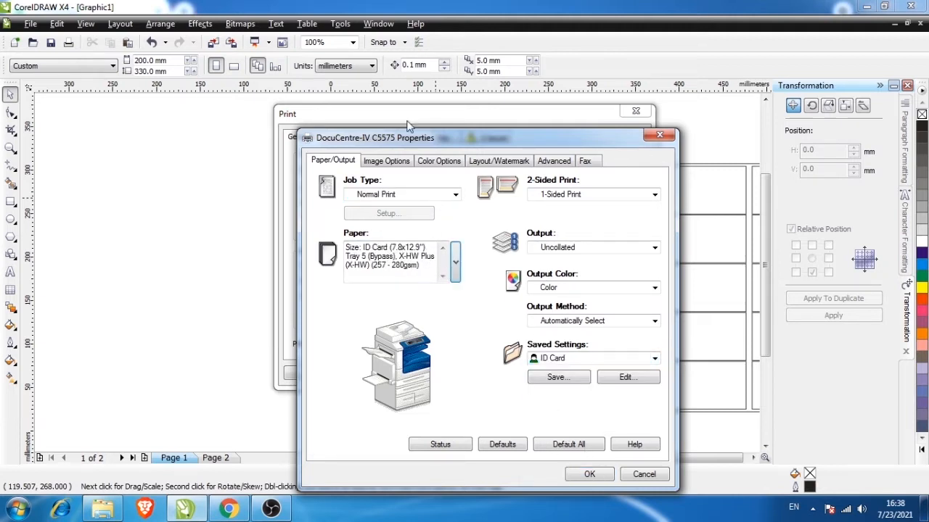
{"action": "left_click", "coordinate": [443, 162]}
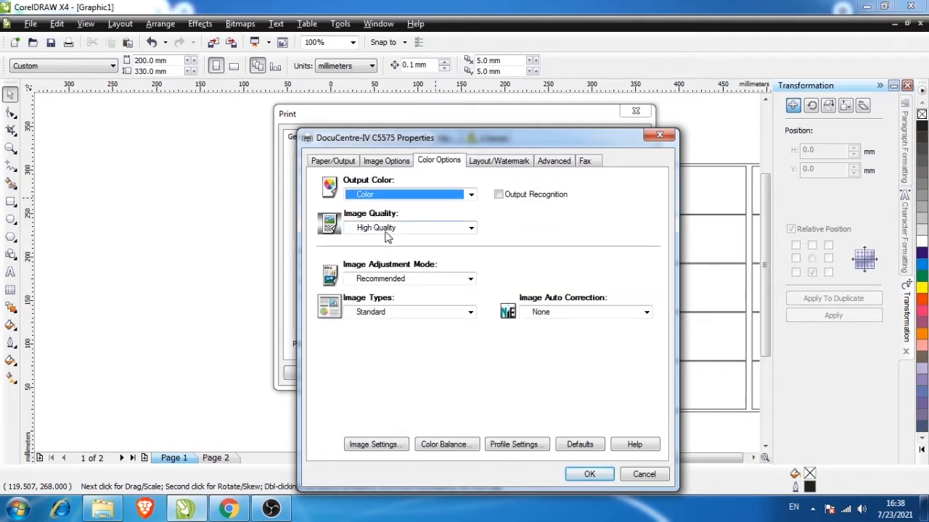
{"action": "left_click", "coordinate": [589, 472]}
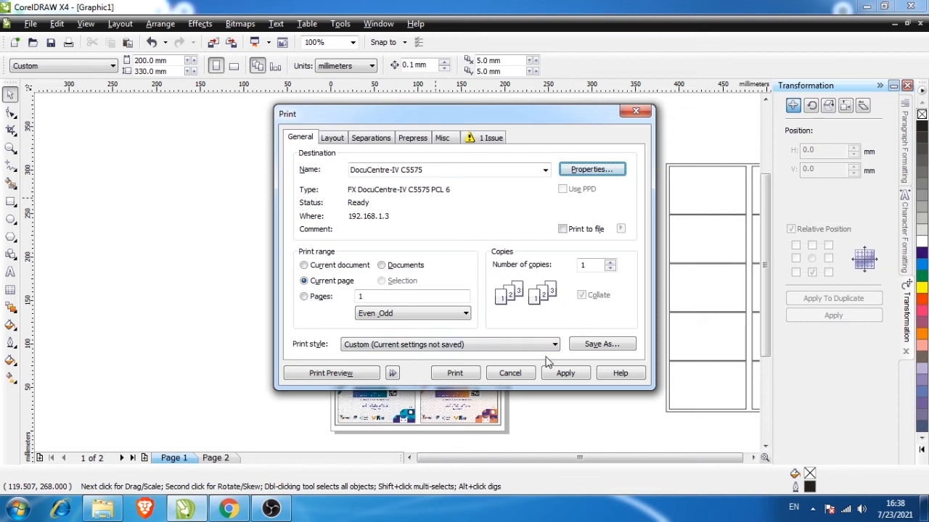
{"action": "left_click", "coordinate": [335, 266]}
{"action": "left_click", "coordinate": [566, 372]}
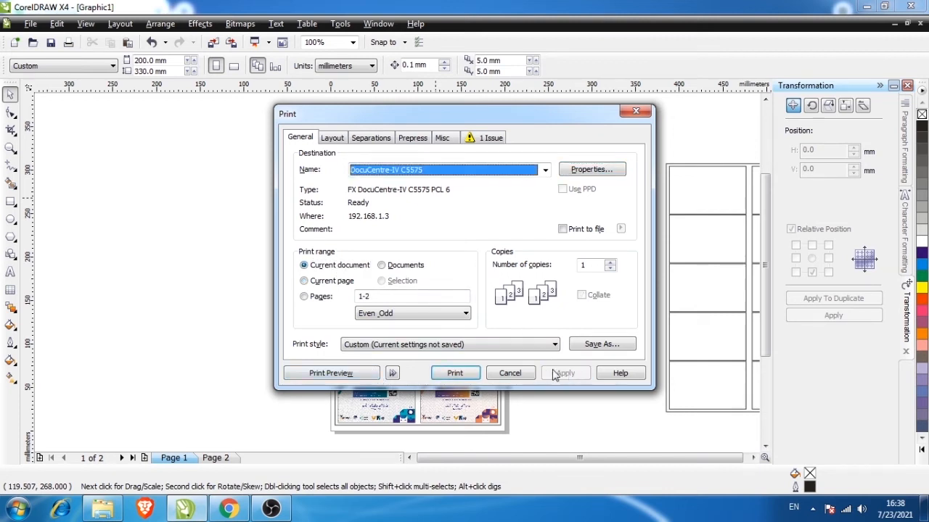
Mirror the output in the print preview and print the document
{"action": "left_click", "coordinate": [344, 374]}
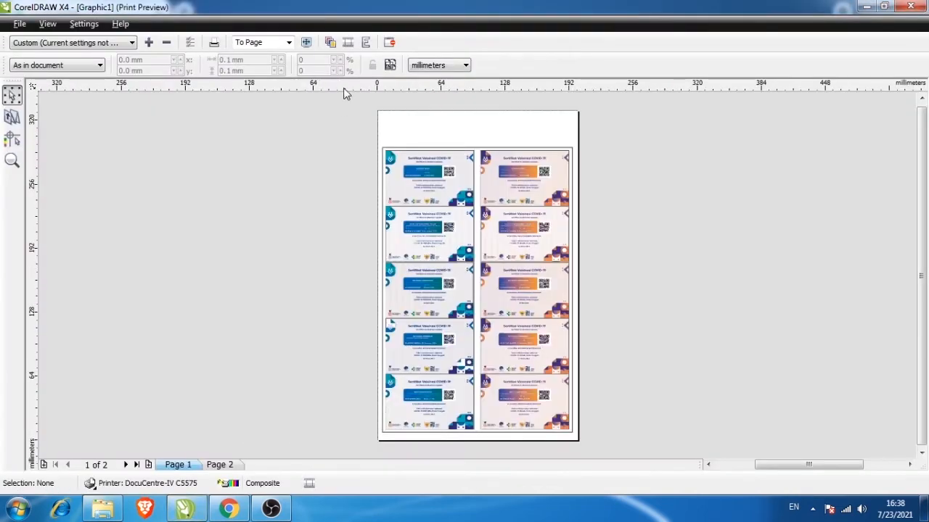
{"action": "left_click", "coordinate": [365, 43]}
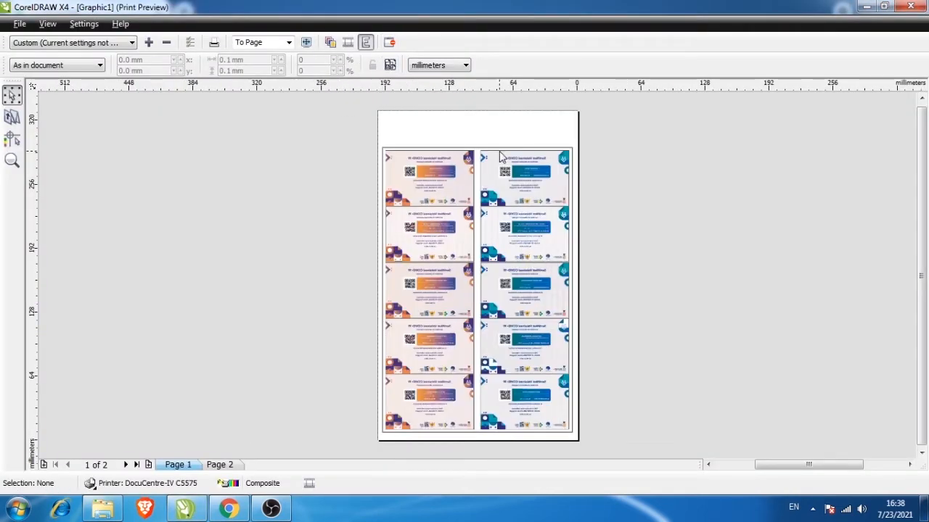
{"action": "left_click", "coordinate": [214, 43]}
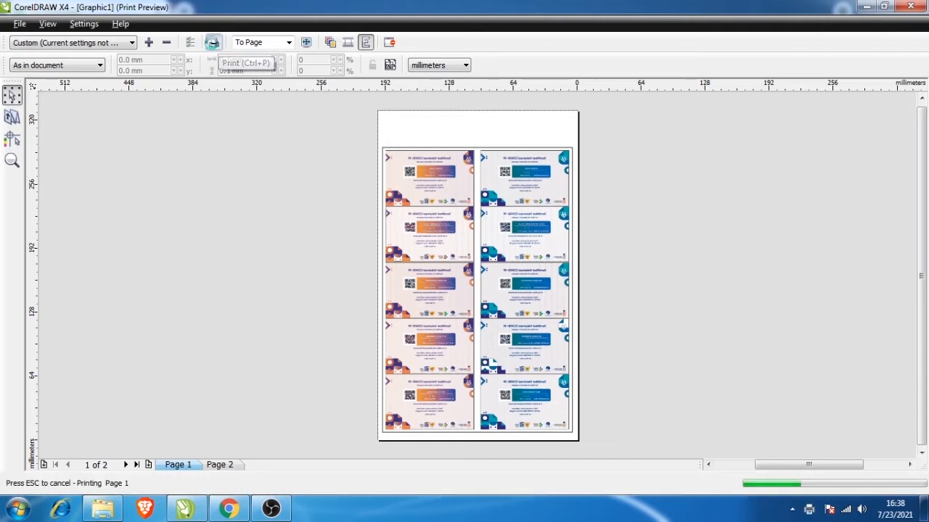